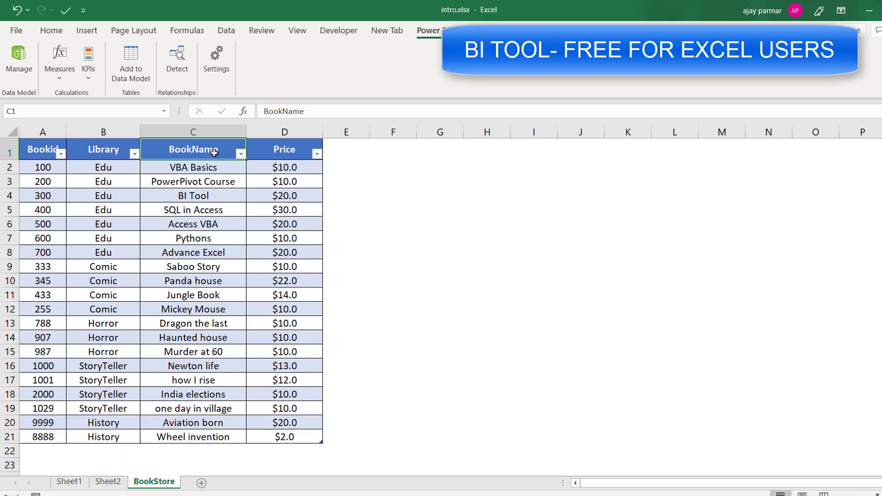
# Step: Enter POWERPIVOT in cell G1 beside the book table
pyautogui.click(462, 153)
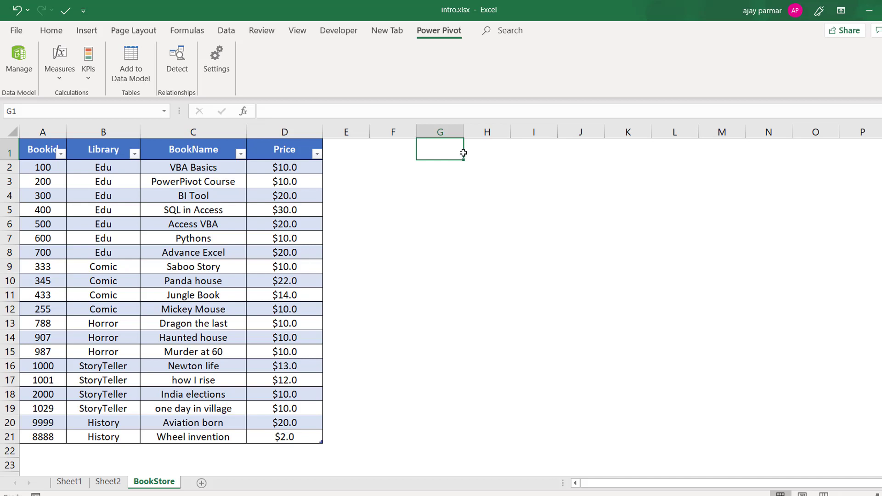
pyautogui.write('=')
pyautogui.press('BackSpace')
pyautogui.write('=')
pyautogui.press('BackSpace')
pyautogui.write('POWER')
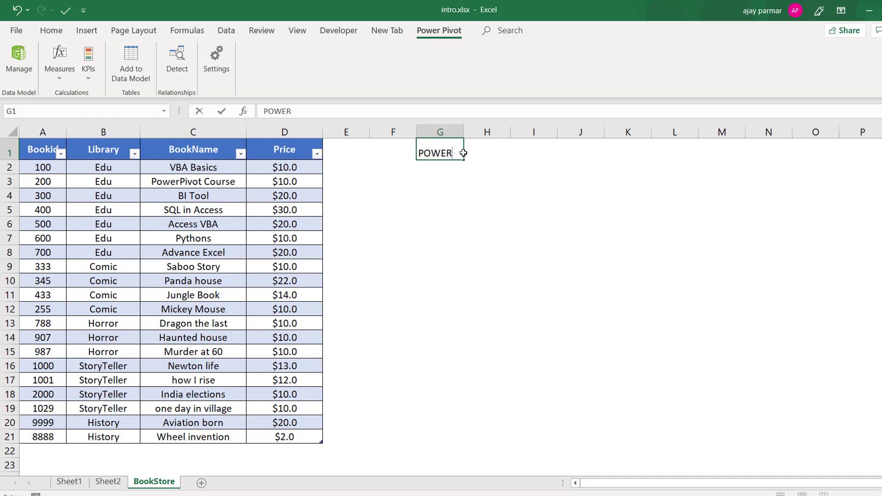
pyautogui.write('PIVOT')
pyautogui.press('Return')
# Step: Widen column G to fit POWERPIVOT, then select a cell in the book table
pyautogui.click(461, 153)
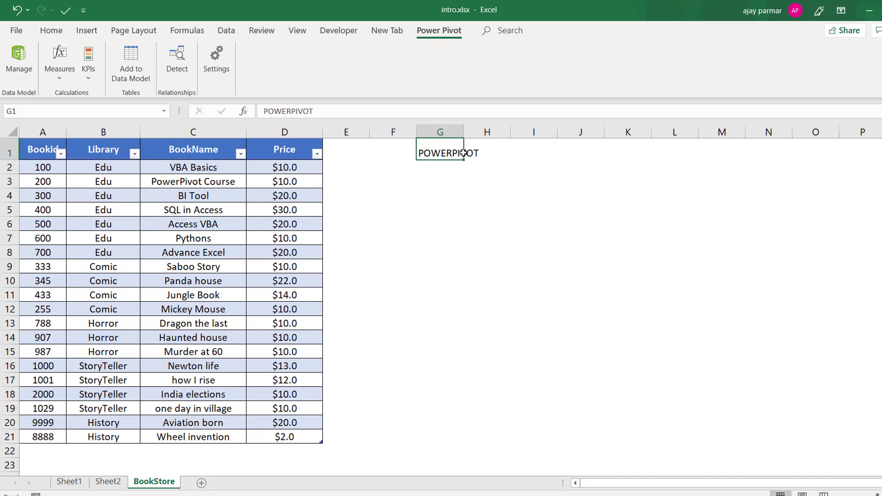
pyautogui.moveTo(463, 132); pyautogui.dragTo(519, 133)
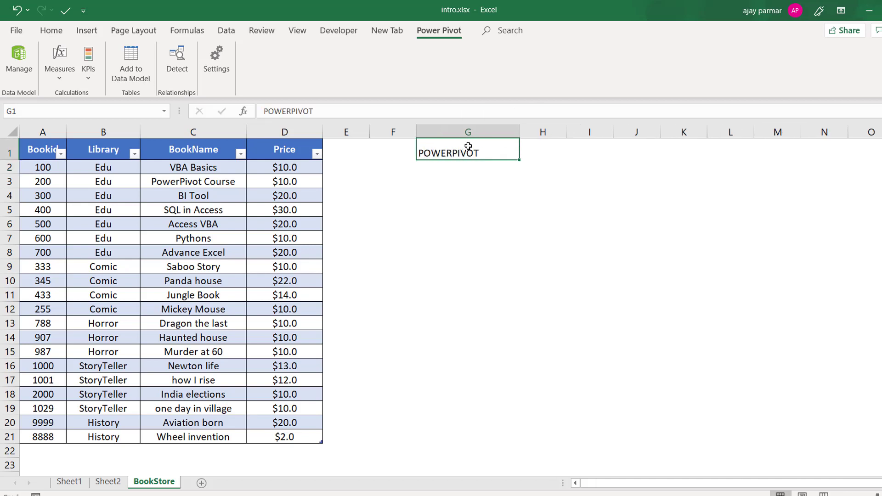
pyautogui.click(473, 193)
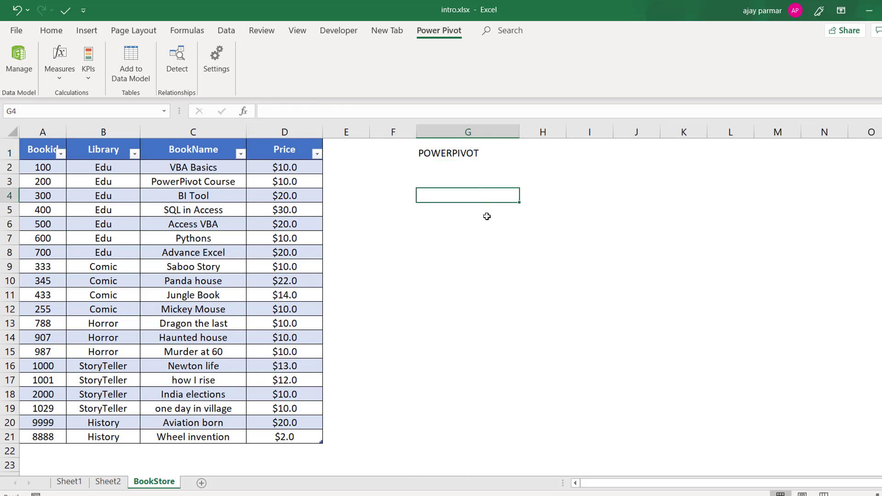
pyautogui.click(443, 155)
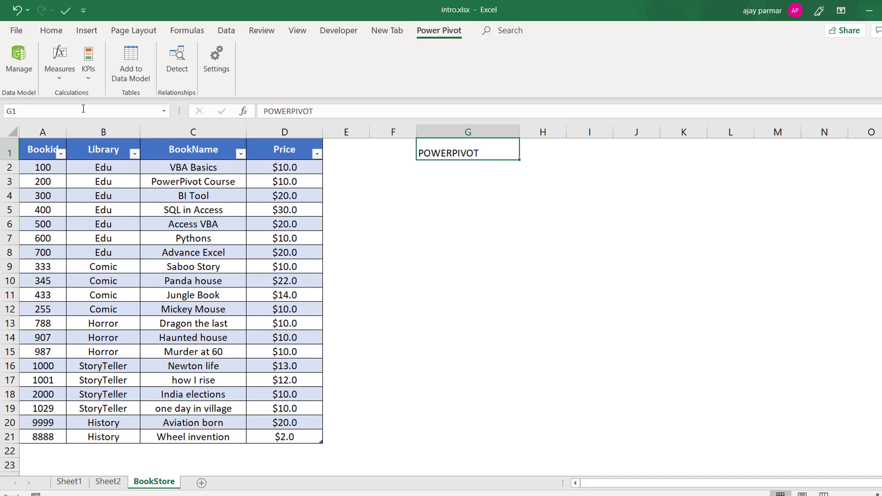
pyautogui.click(101, 204)
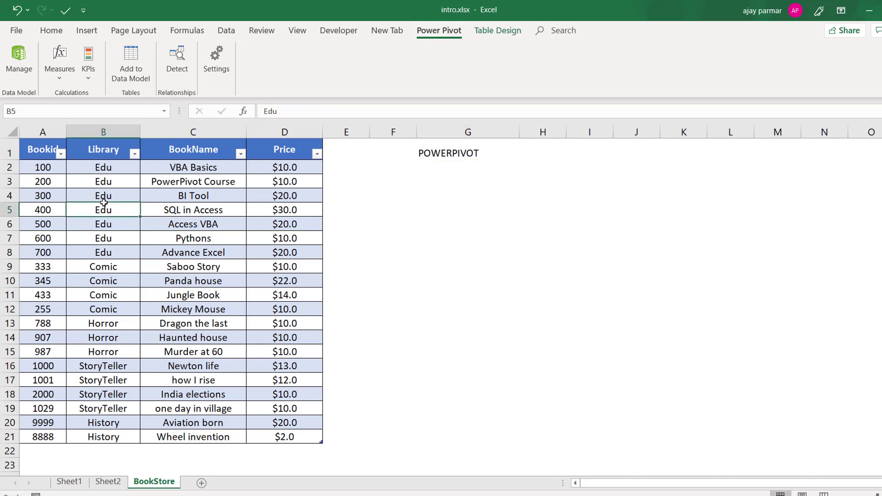
# Step: Add the book table to the Power Pivot data model, dismissing the already-added error
pyautogui.click(135, 68)
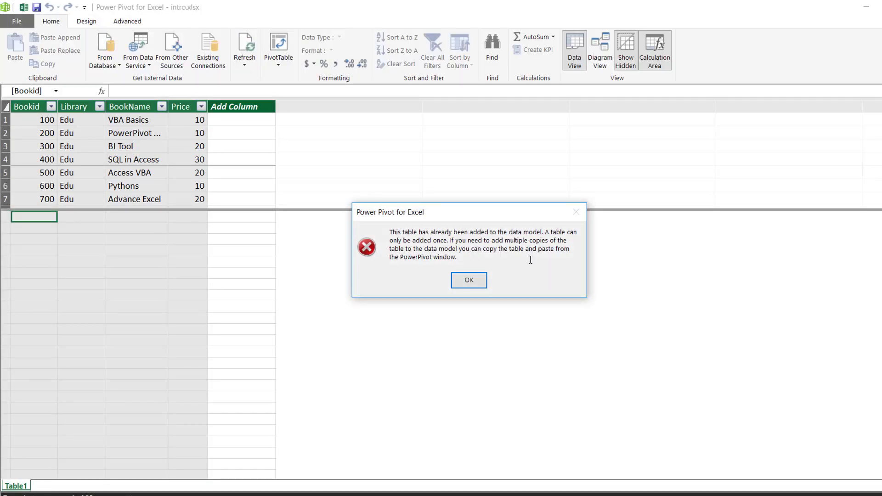
pyautogui.click(469, 283)
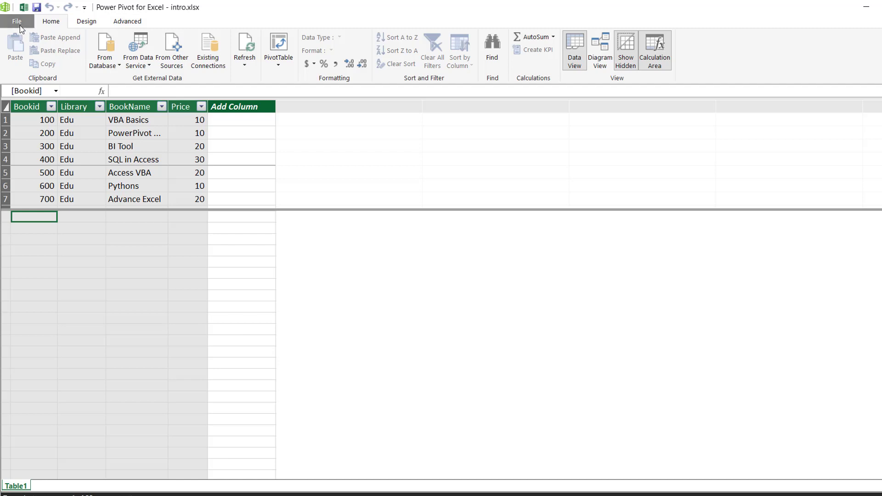
pyautogui.click(87, 23)
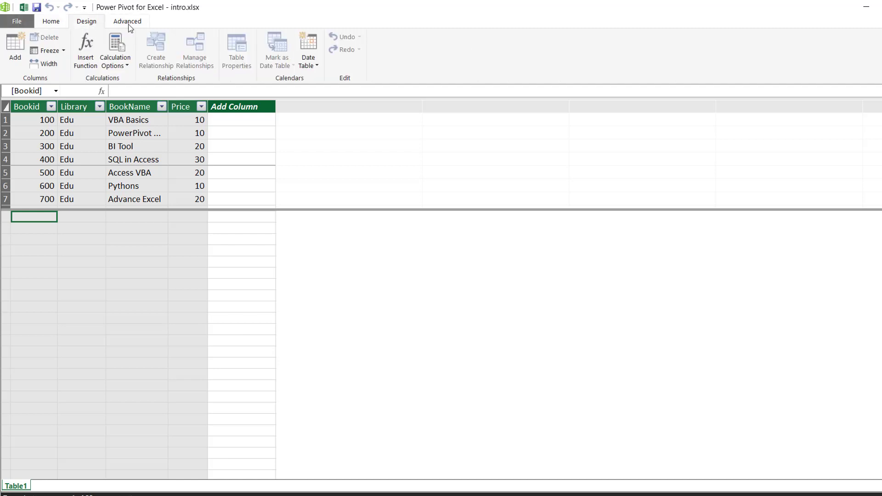
# Step: Browse the Home, Design and Advanced ribbons of the Power Pivot window
pyautogui.click(133, 25)
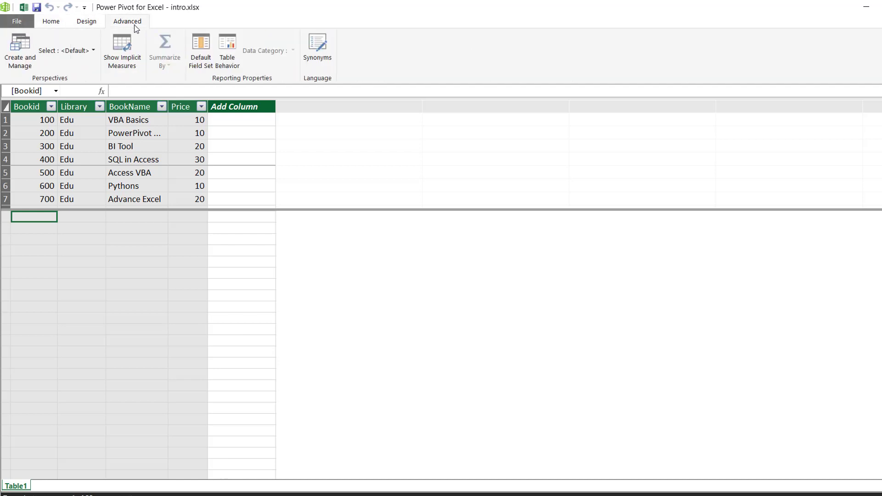
pyautogui.click(92, 26)
pyautogui.click(54, 28)
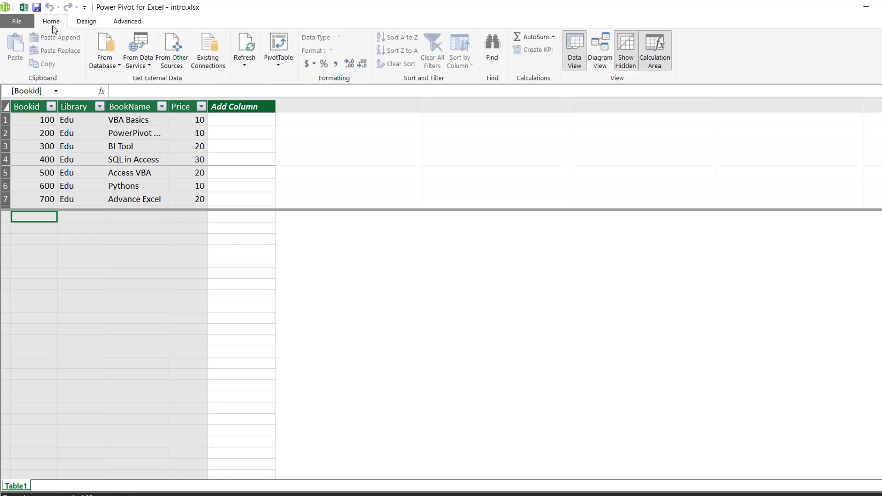
pyautogui.click(96, 21)
pyautogui.click(138, 24)
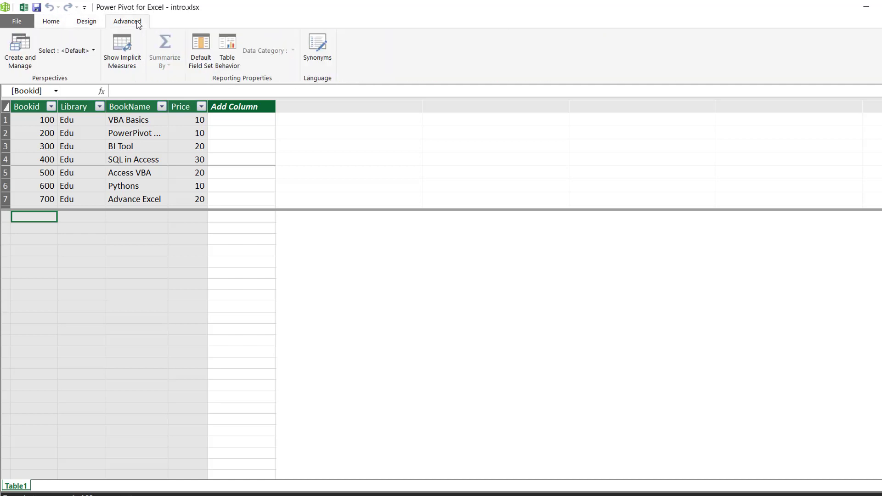
pyautogui.click(85, 24)
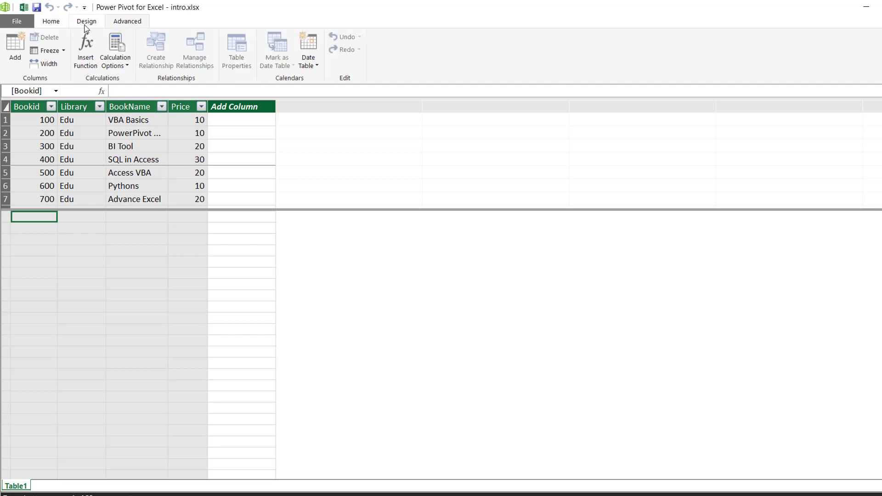
pyautogui.click(50, 23)
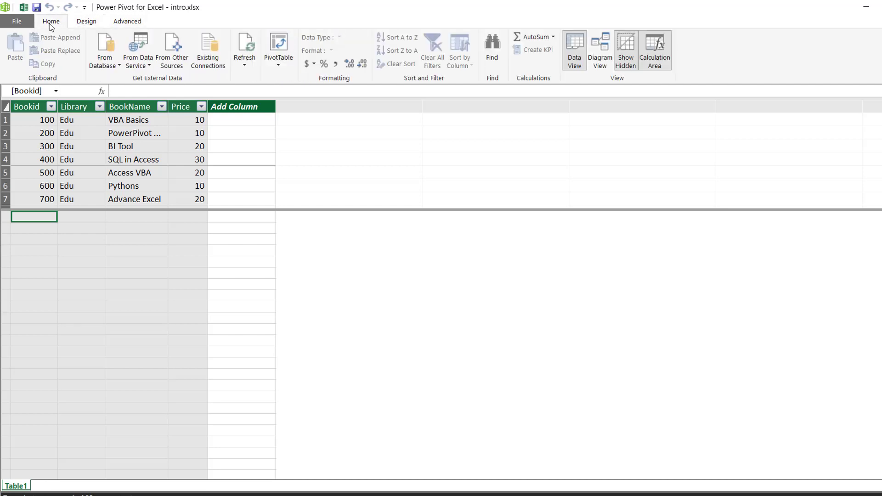
pyautogui.click(88, 24)
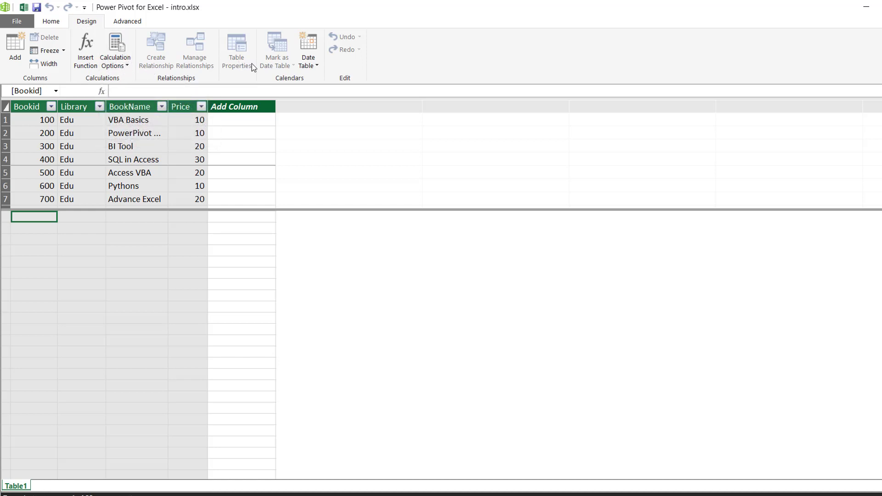
pyautogui.click(51, 21)
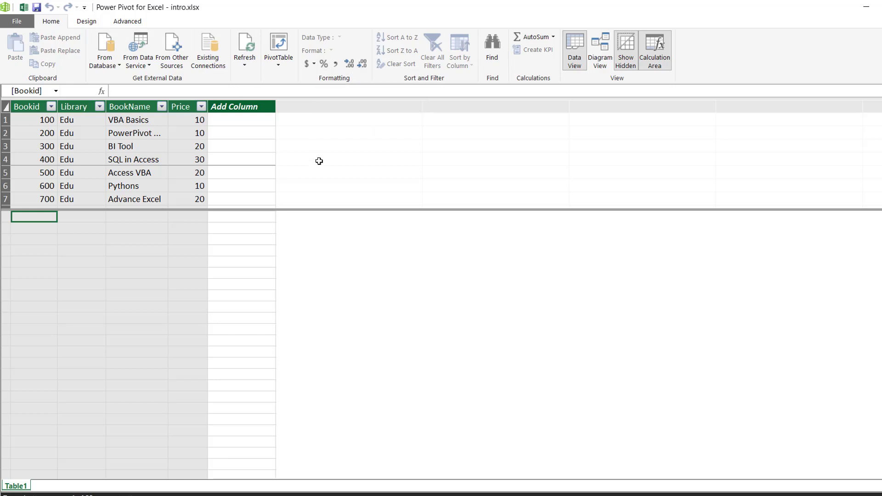
# Step: Return from Power Pivot to the BookStore workbook and select cell G3 below POWERPIVOT
pyautogui.click(25, 9)
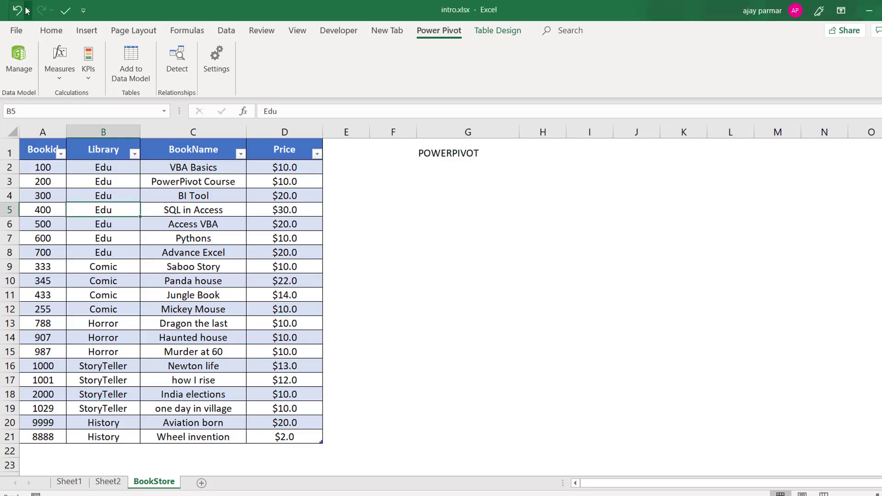
pyautogui.click(388, 208)
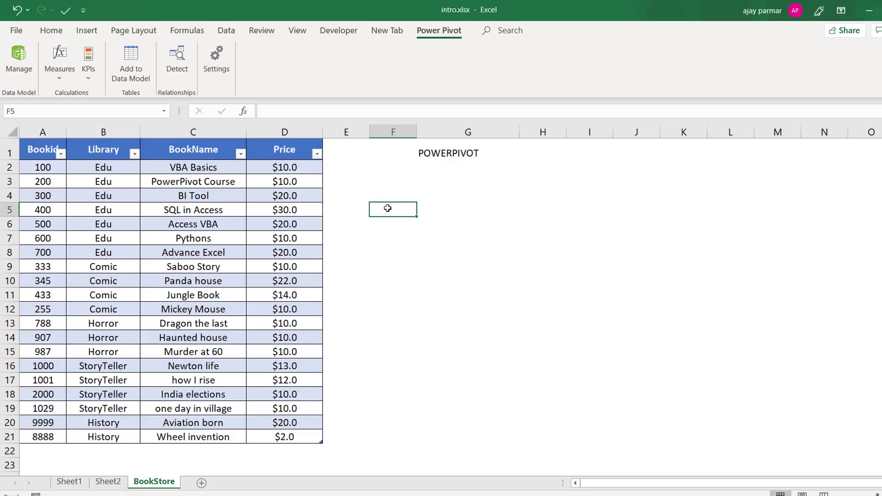
pyautogui.hotkey('alt', 'Tab')
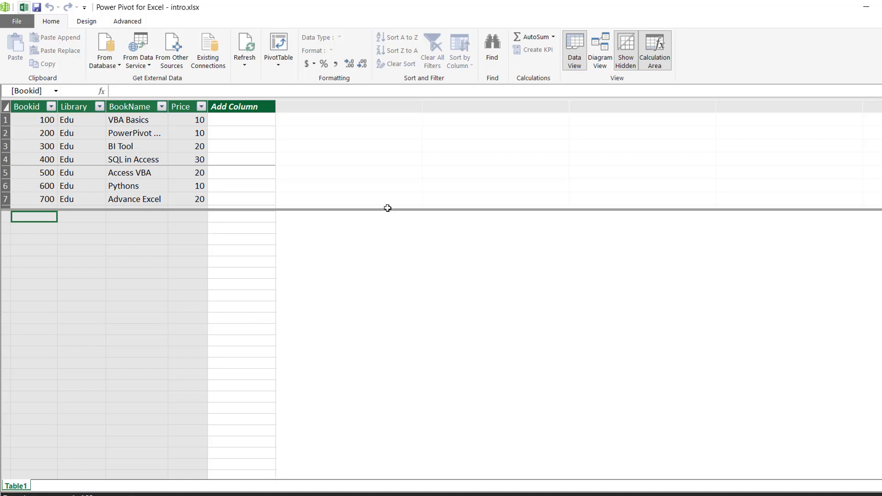
pyautogui.hotkey('alt', 'Tab')
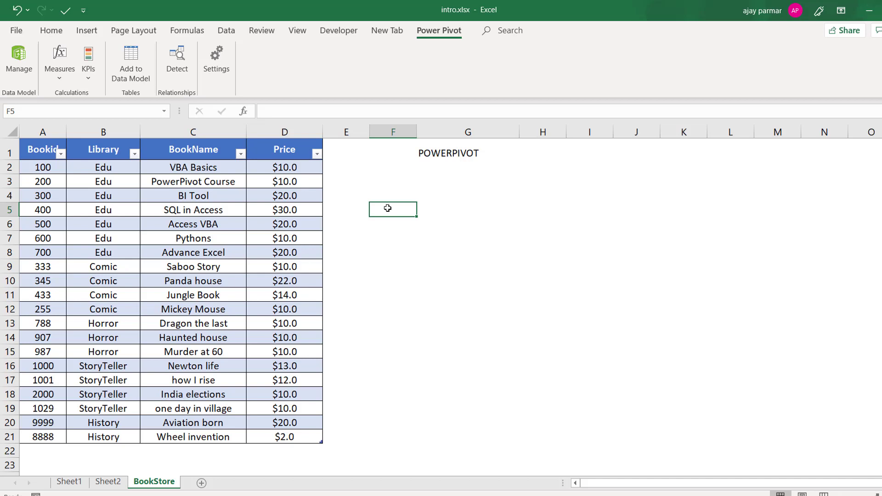
pyautogui.click(455, 176)
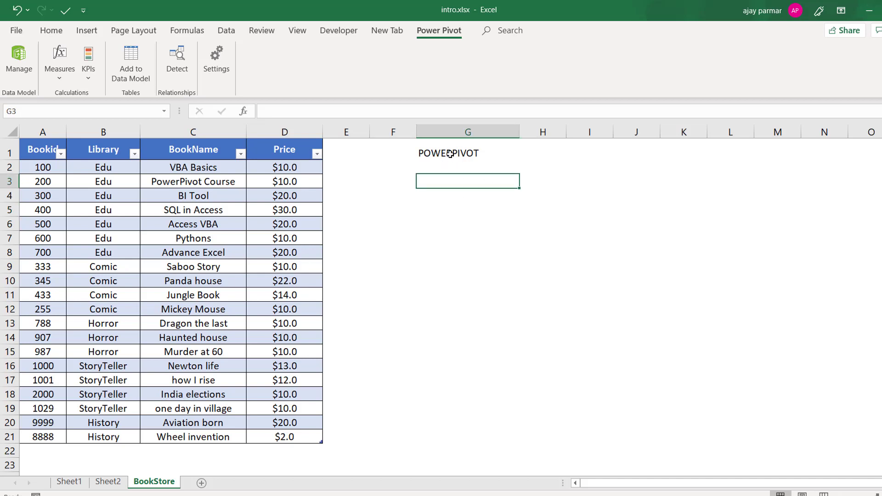
pyautogui.click(450, 153)
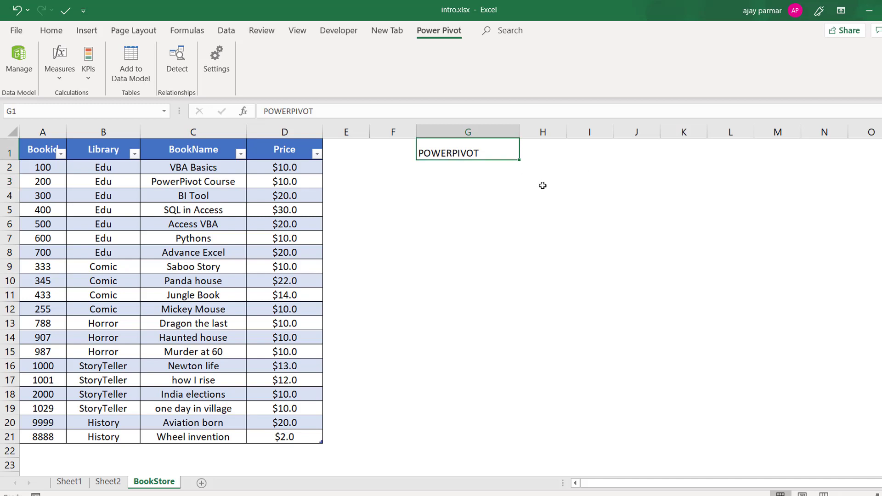
pyautogui.click(468, 188)
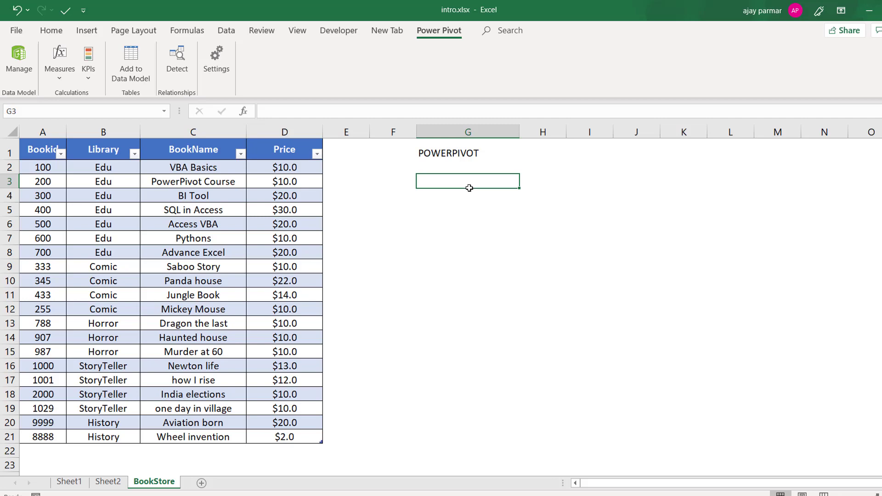
# Step: Enter DATA ANALYSIS in G3 and DATA in G5
pyautogui.keyDown('ctrl'); pyautogui.scroll(1, 496, 202); pyautogui.keyUp('ctrl')
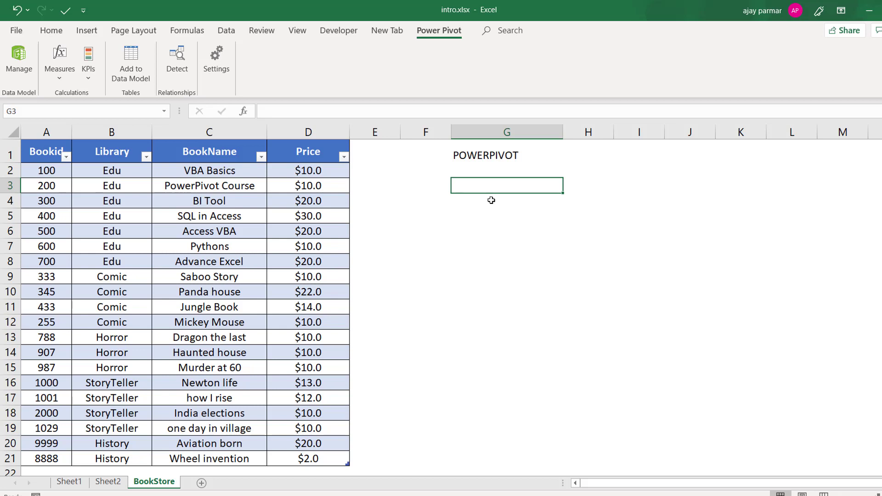
pyautogui.write('DATA AN')
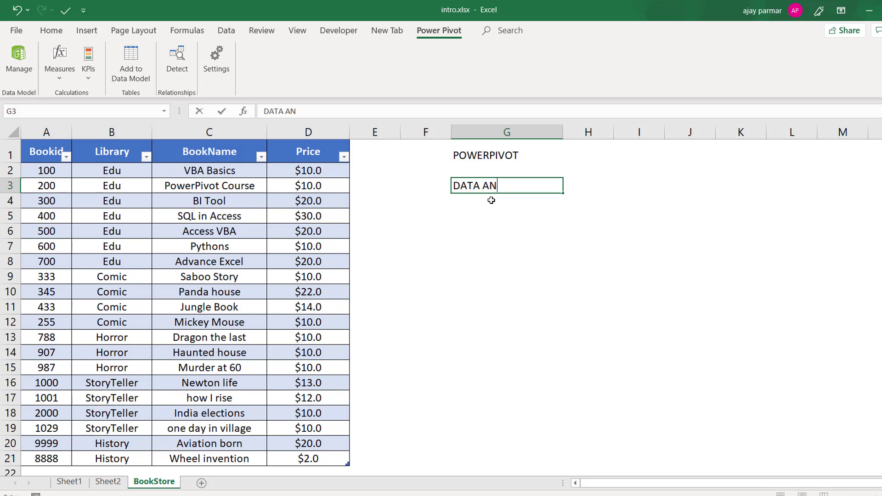
pyautogui.write('ALYSIS')
pyautogui.press('Return')
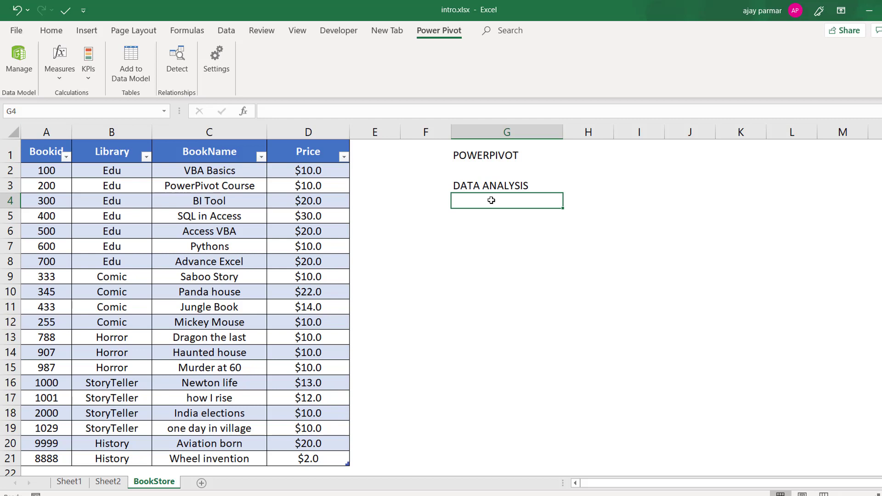
pyautogui.press('Return')
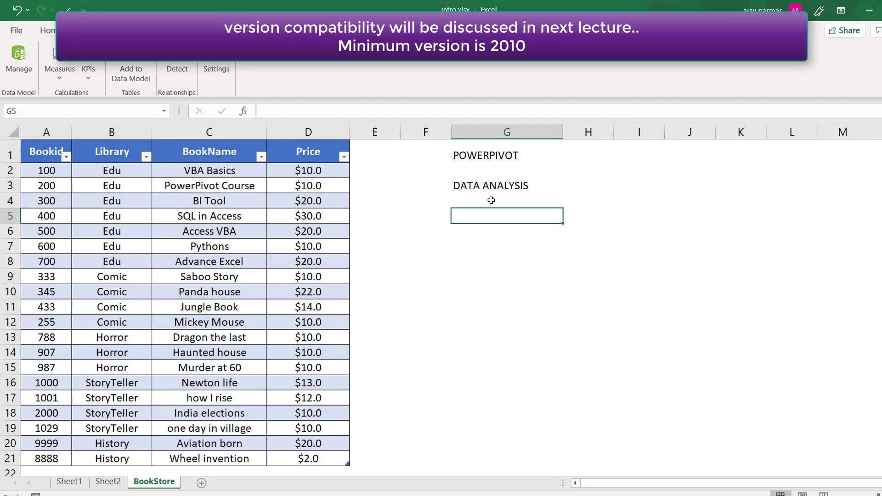
pyautogui.write('DATA')
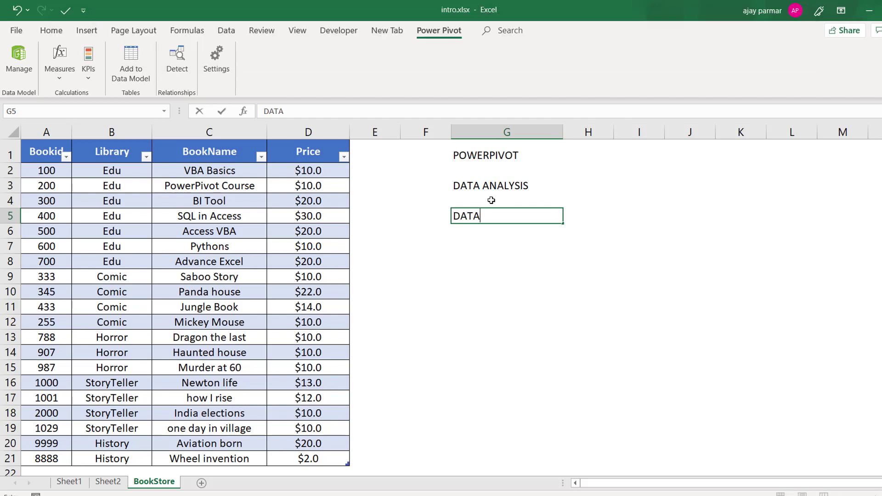
pyautogui.press('Return')
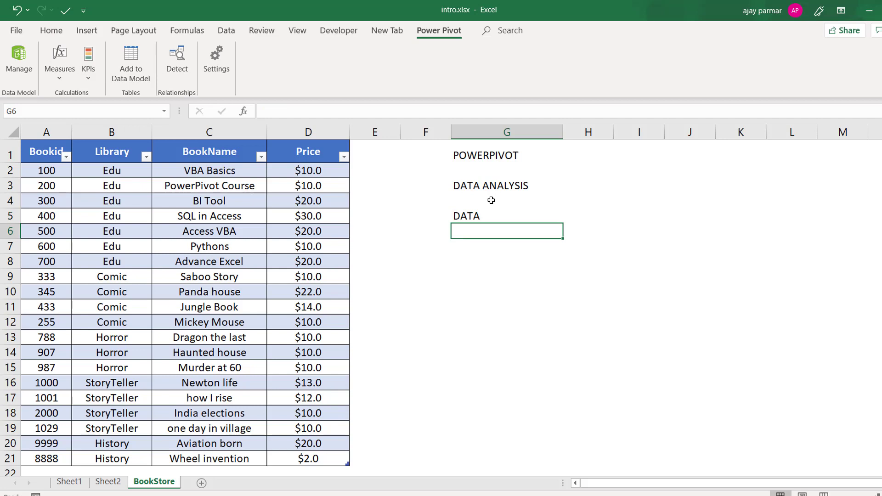
# Step: List SHORT, AVG, LARGE and SUPER LARGE in G6:G9 and select the four labels
pyautogui.write('SHORT')
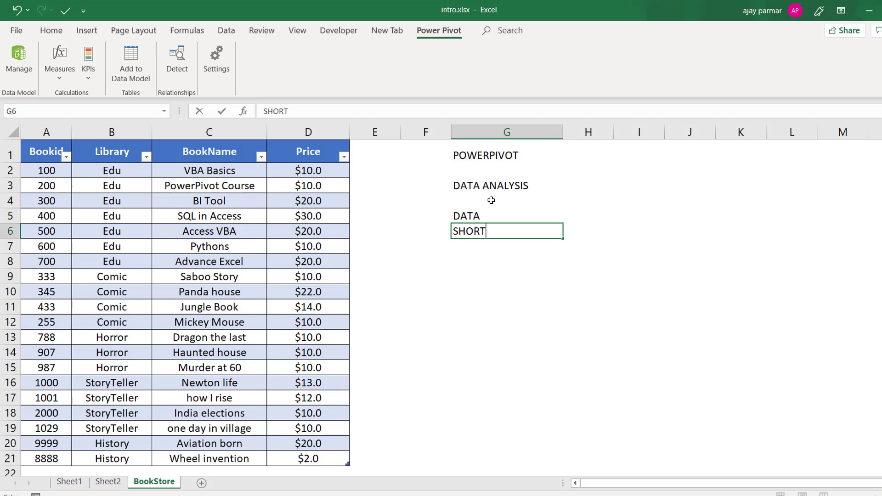
pyautogui.press('Return')
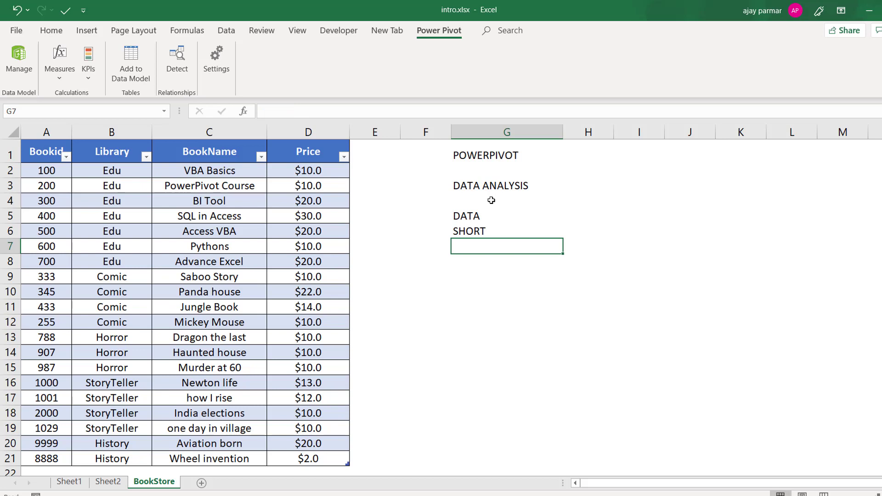
pyautogui.write('AVG')
pyautogui.press('Return')
pyautogui.write('LARGE')
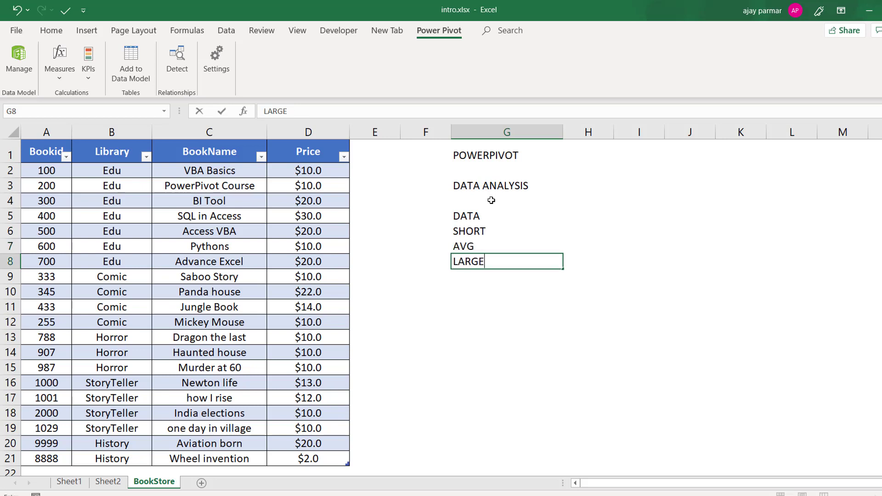
pyautogui.press('Return')
pyautogui.press('Up')
pyautogui.press('Up')
pyautogui.press('Up')
pyautogui.press('Down')
pyautogui.press('Down')
pyautogui.press('Down')
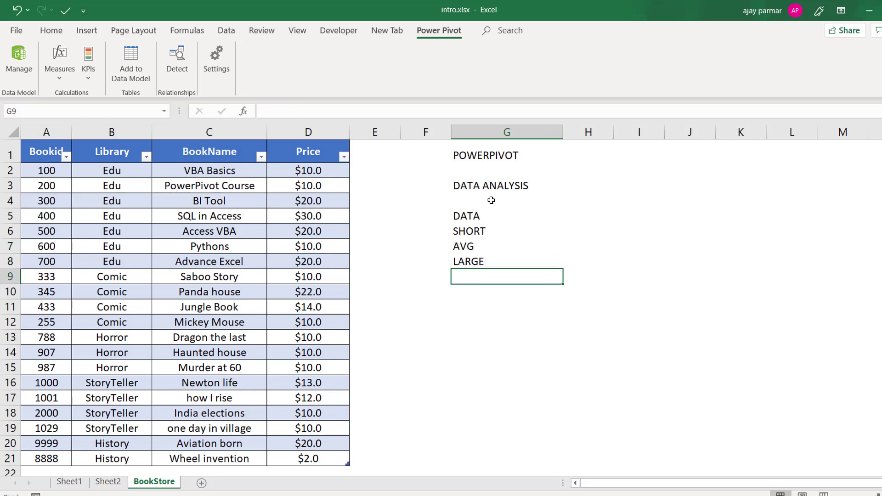
pyautogui.write('SUPER LARGE')
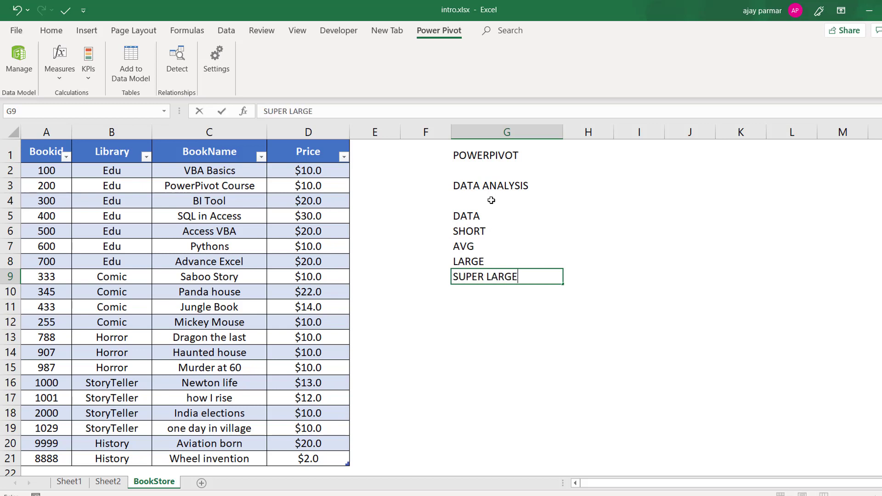
pyautogui.press('Return')
pyautogui.press('Up')
pyautogui.press('Up')
pyautogui.press('Up')
pyautogui.press('Up')
pyautogui.hotkey('shift', 'Down')
pyautogui.hotkey('shift', 'Down')
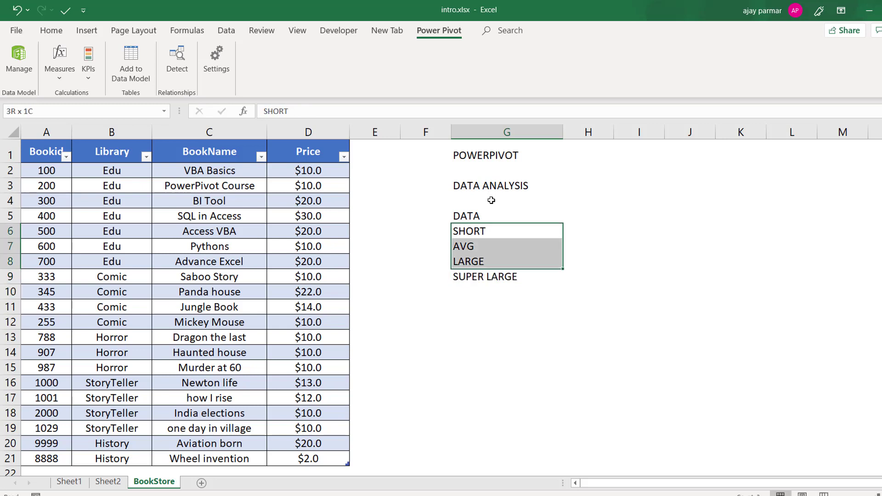
pyautogui.hotkey('shift', 'Down')
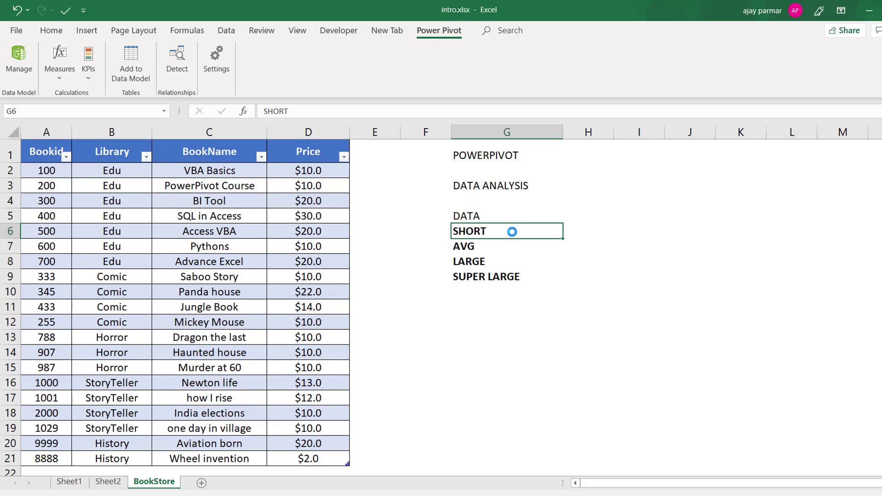
# Step: Enter 2000-10000 ROWS in I6 and EXCEL in K6
pyautogui.click(616, 227)
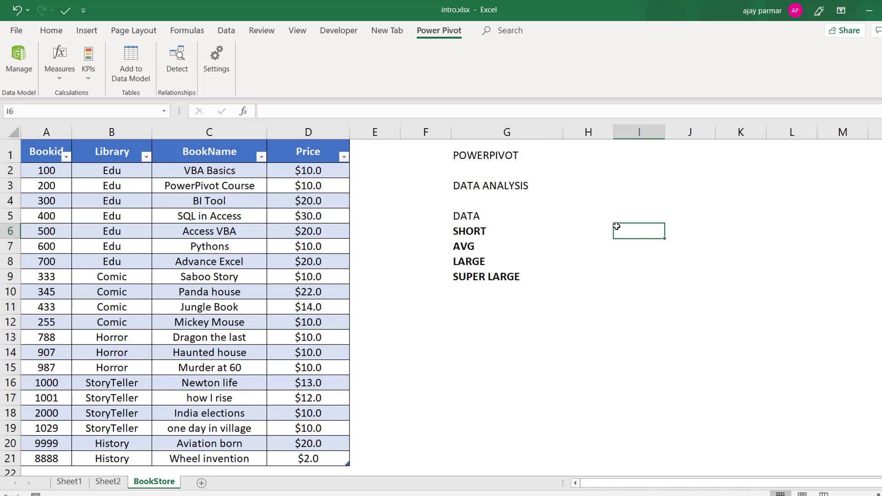
pyautogui.write('2000-')
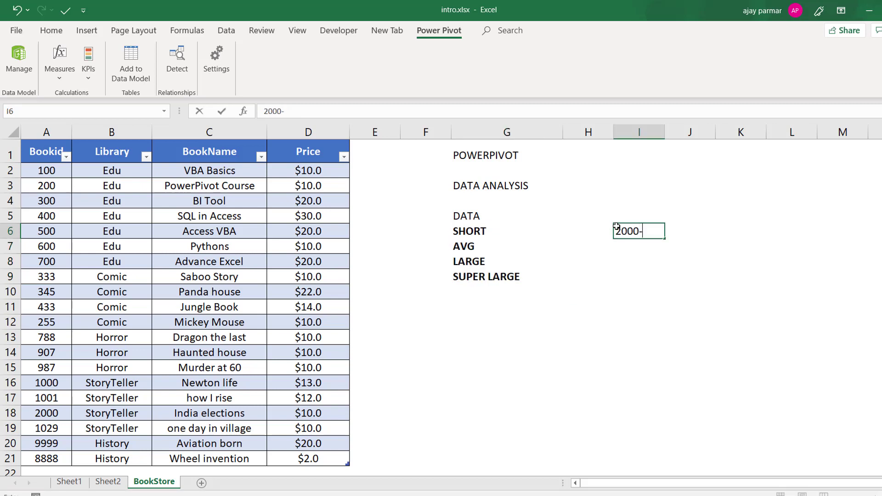
pyautogui.write('10000 ROWS')
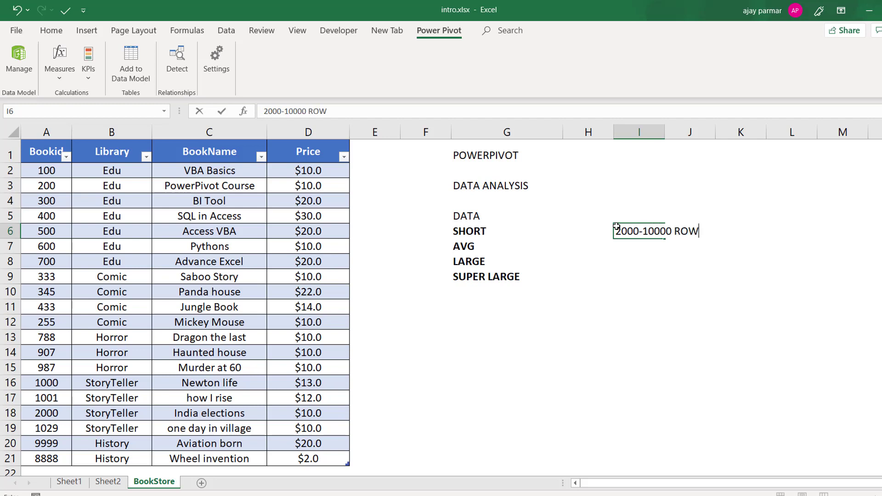
pyautogui.press('Return')
pyautogui.click(484, 231)
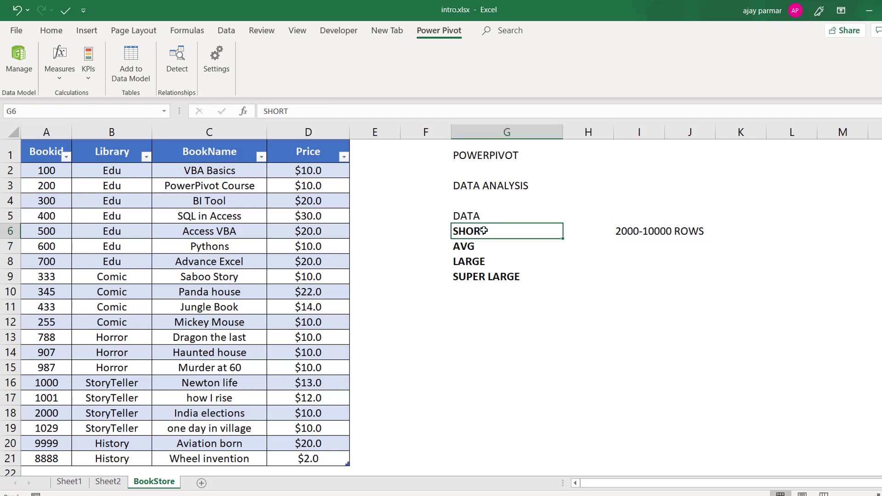
pyautogui.press('Right')
pyautogui.press('Right')
pyautogui.press('Right')
pyautogui.press('Right')
pyautogui.write('EXCEL')
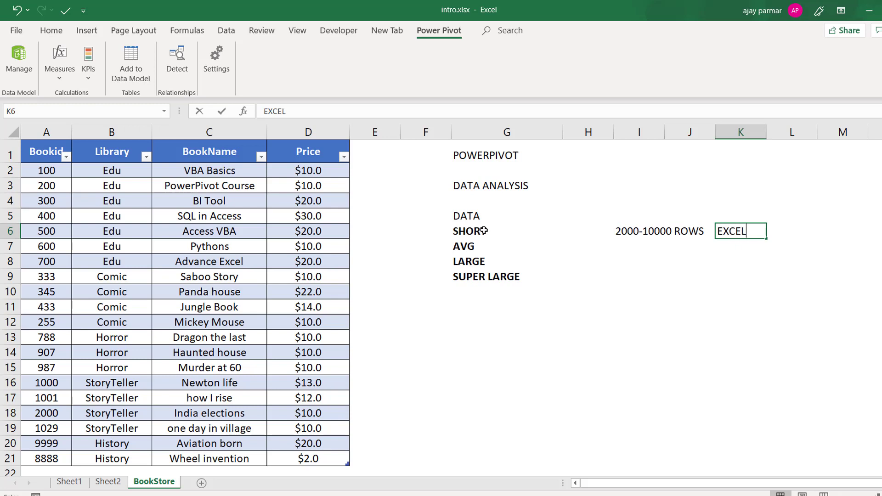
pyautogui.press('Return')
pyautogui.press('Up')
# Step: Add row ranges 10K- 30K, 30K- 1 LAKH and MILLIONS in I7:I9
pyautogui.press('Left')
pyautogui.press('Down')
pyautogui.press('Left')
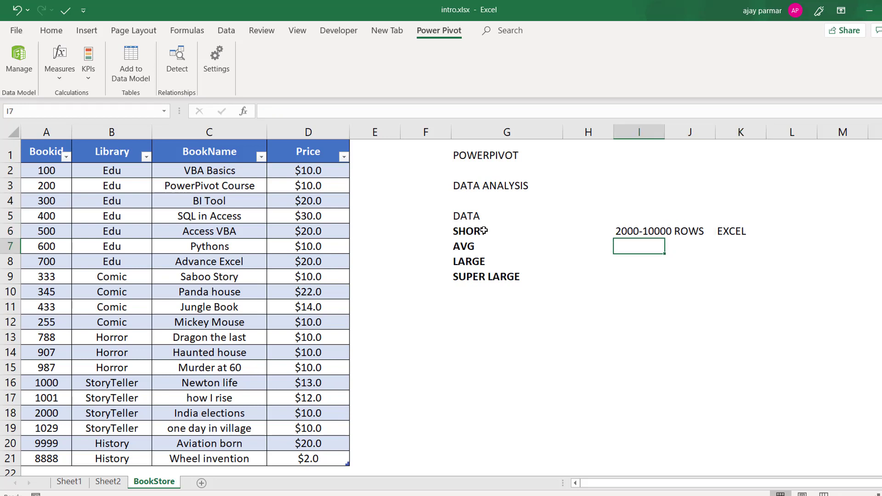
pyautogui.write('10K-')
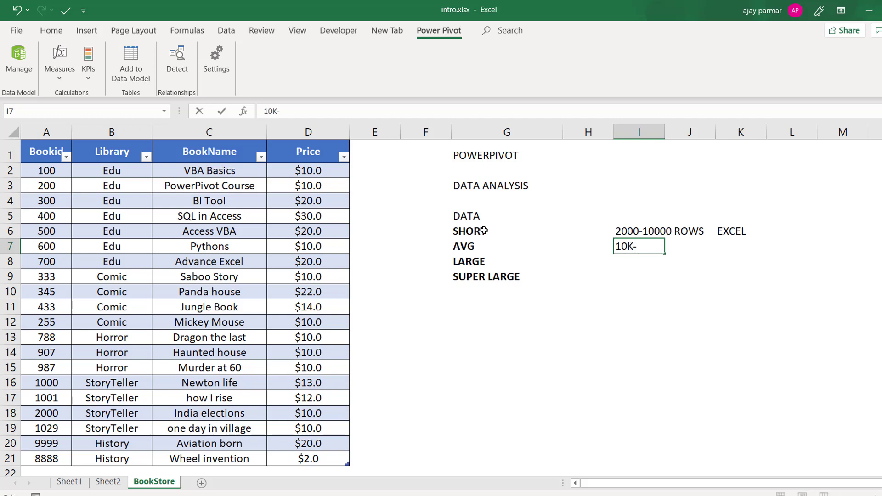
pyautogui.write(' 30K')
pyautogui.press('Return')
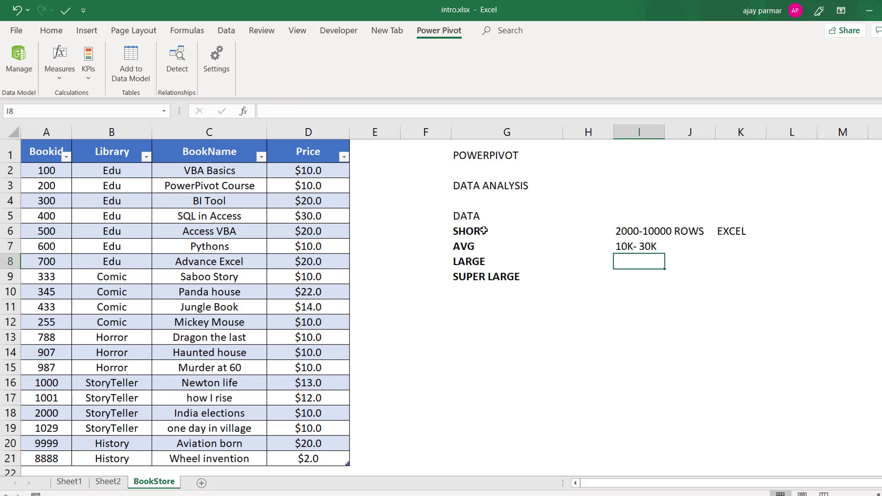
pyautogui.write('30K-')
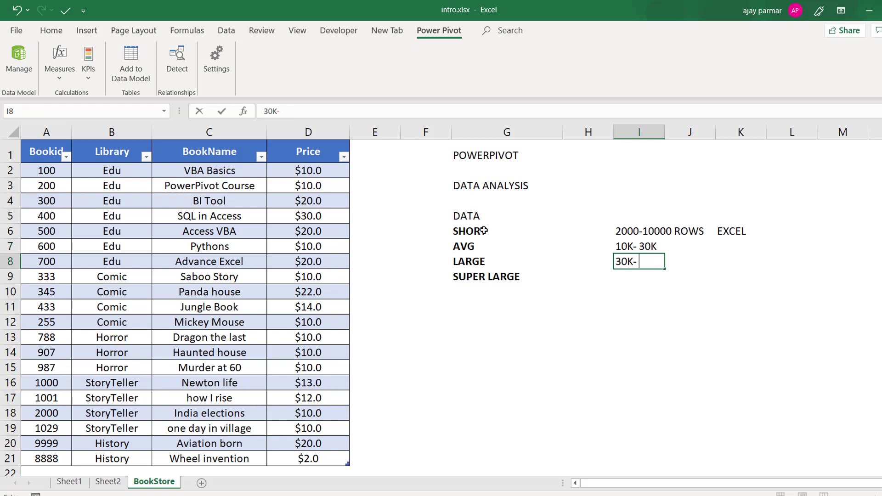
pyautogui.write(' 1 LAKH')
pyautogui.press('Return')
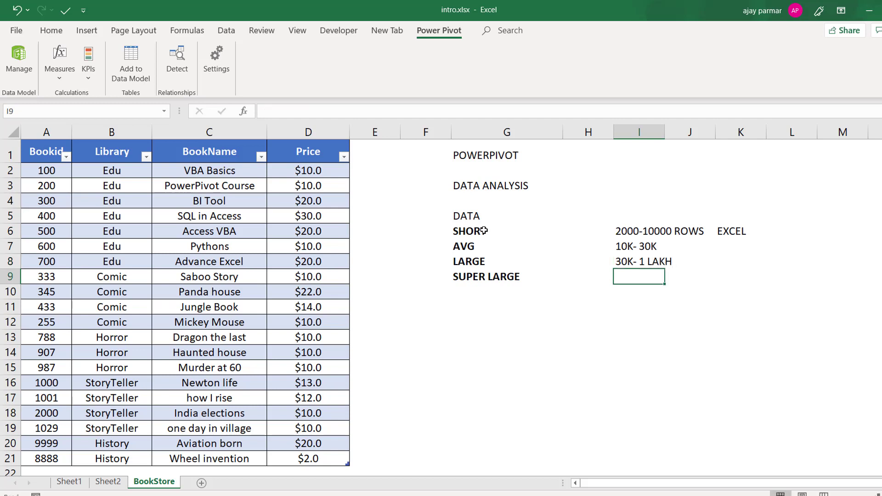
pyautogui.write('MILLIONS')
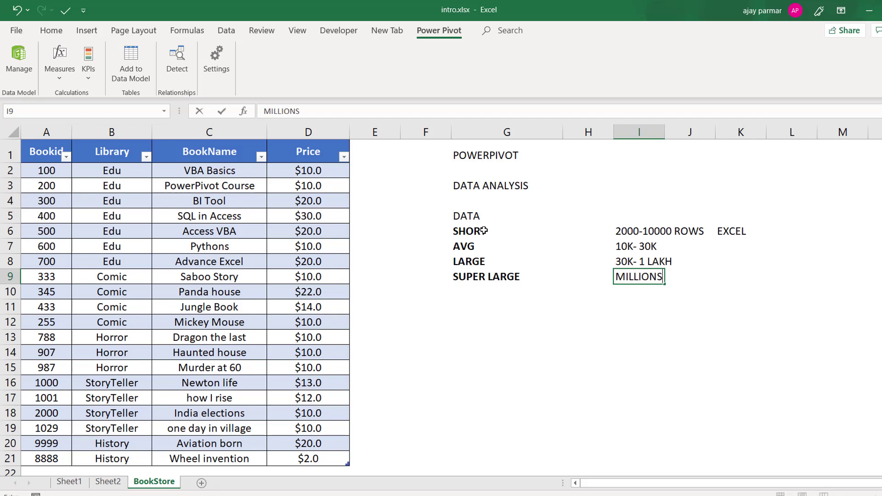
pyautogui.press('Return')
pyautogui.press('Up')
pyautogui.moveTo(14, 315); pyautogui.dragTo(15, 316)
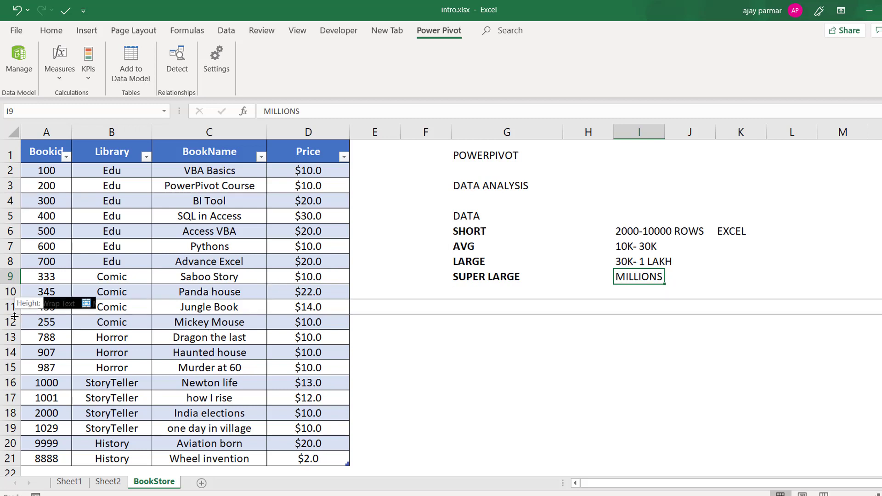
# Step: Jump to the sheet's last row, 1048576, in column A
pyautogui.click(48, 340)
pyautogui.hotkey('ctrl', 'Down')
pyautogui.hotkey('ctrl', 'Down')
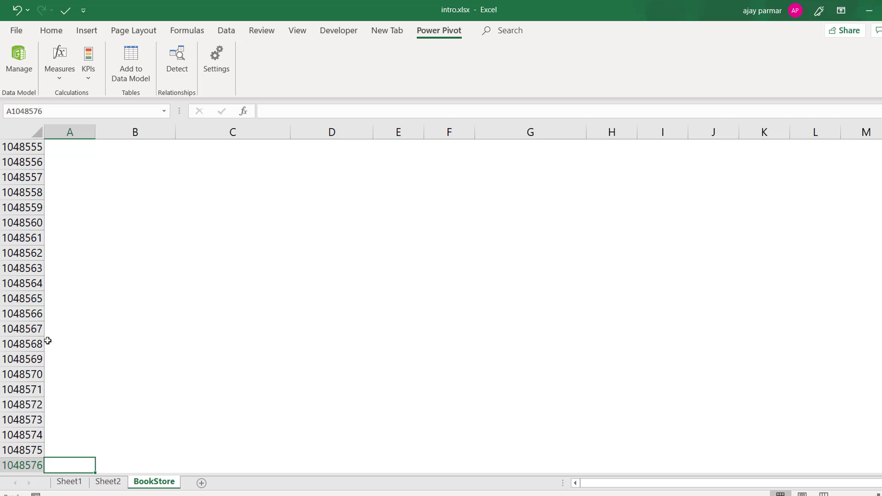
pyautogui.click(97, 224)
pyautogui.click(94, 227)
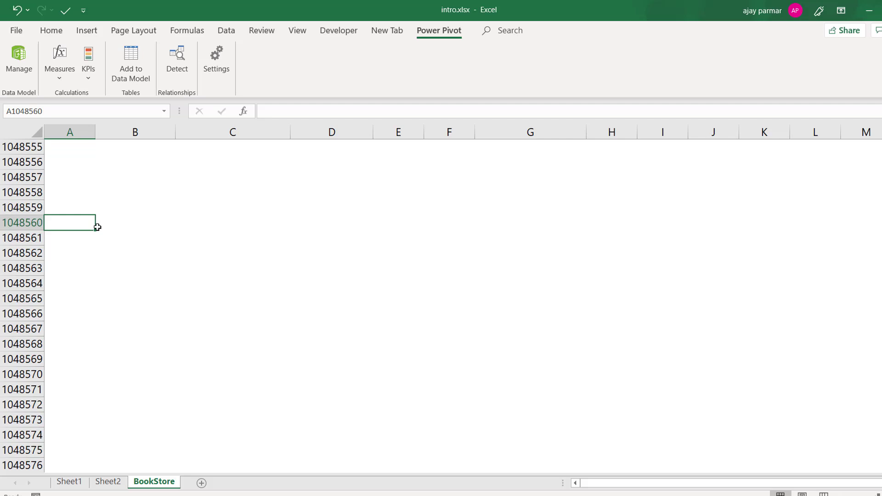
pyautogui.hotkey('ctrl', 'Down')
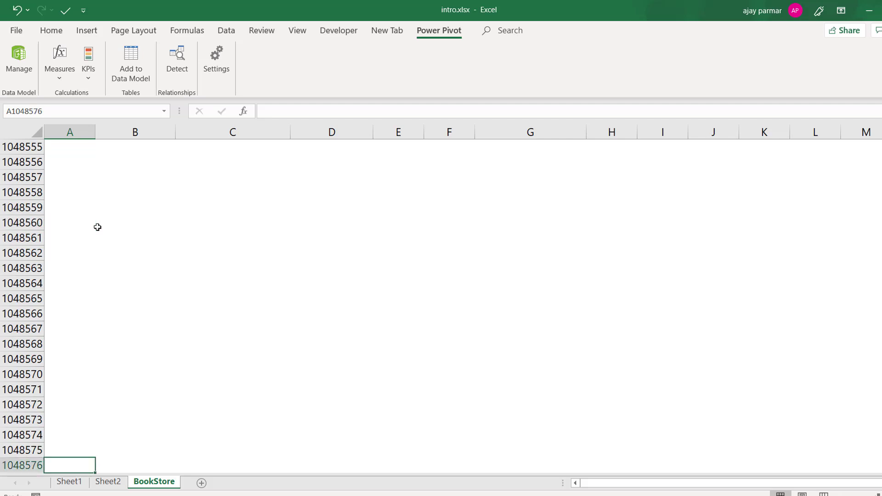
pyautogui.press('Up')
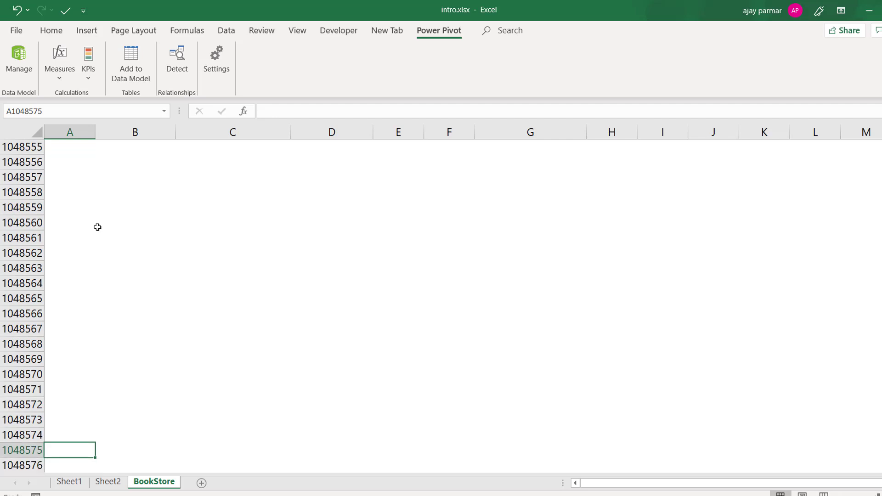
pyautogui.press('Down')
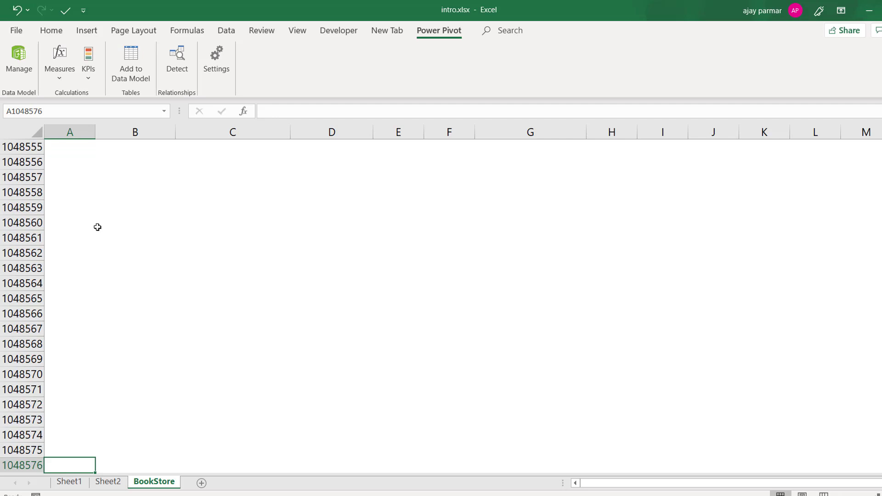
# Step: Return from the bottom of the sheet to cell A1
pyautogui.click(362, 147)
pyautogui.press('Right')
pyautogui.press('Right')
pyautogui.press('Right')
pyautogui.press('Right')
pyautogui.press('Right')
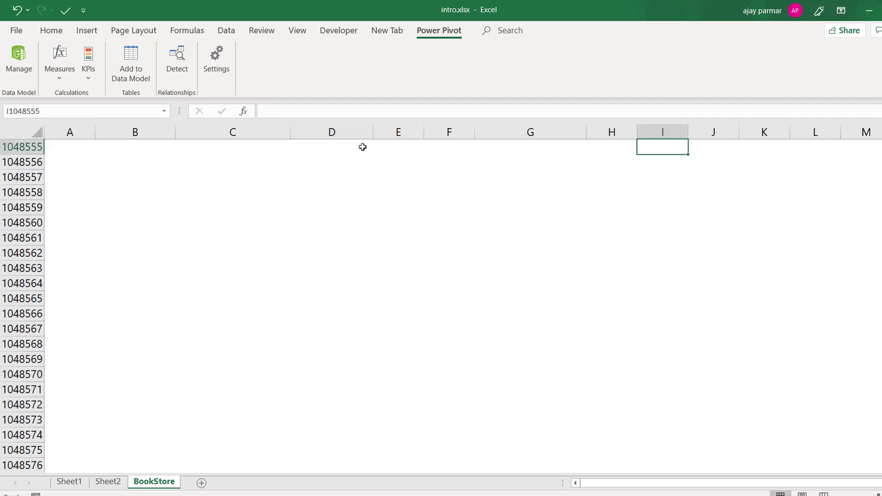
pyautogui.press('Right')
pyautogui.press('Right')
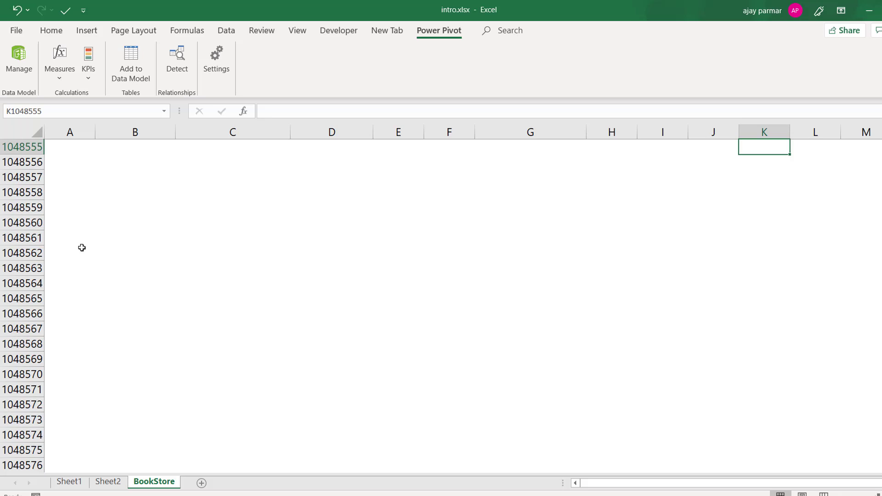
pyautogui.press('Home')
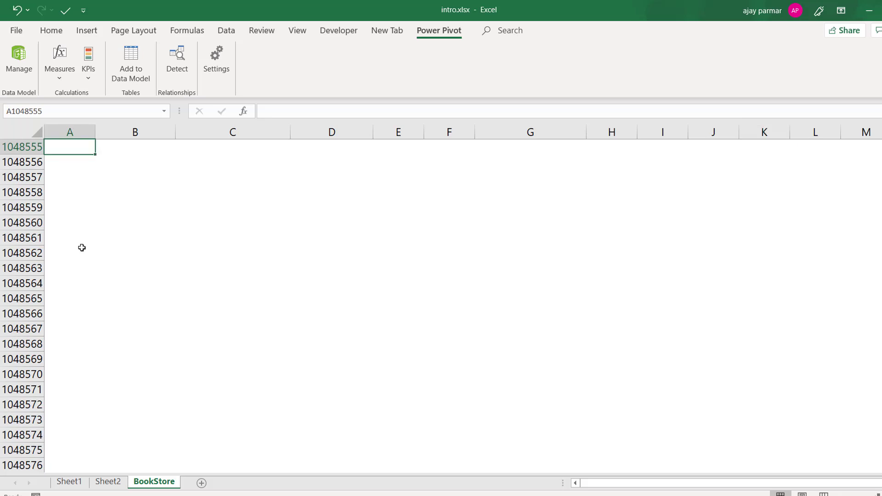
pyautogui.hotkey('ctrl', 'Home')
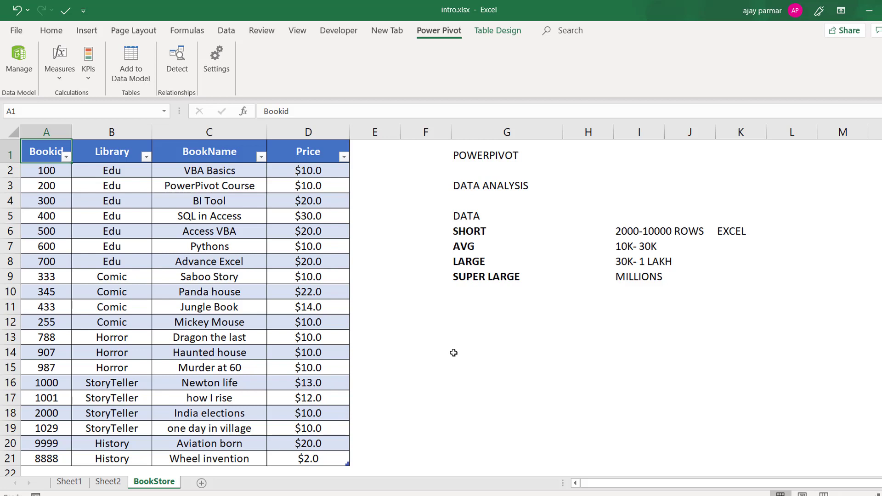
# Step: Enter 65K in G12, with 2003 in F12 and 2007 in F13
pyautogui.click(473, 315)
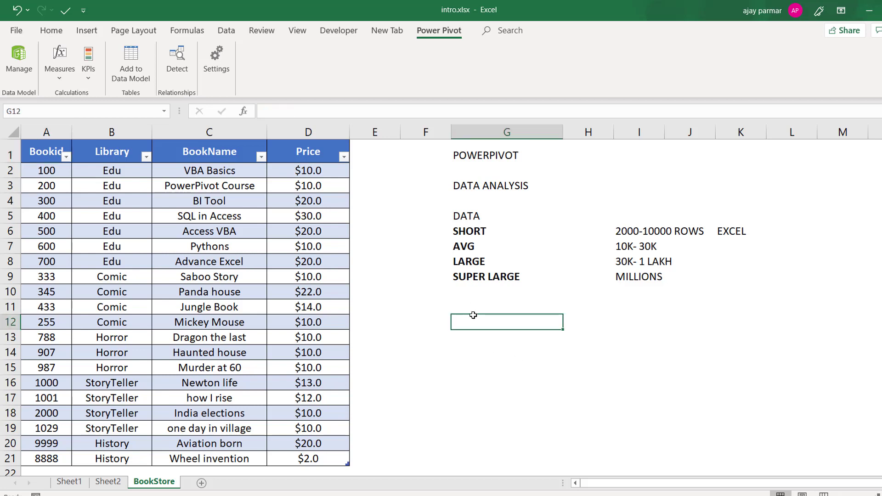
pyautogui.write('65K')
pyautogui.press('Return')
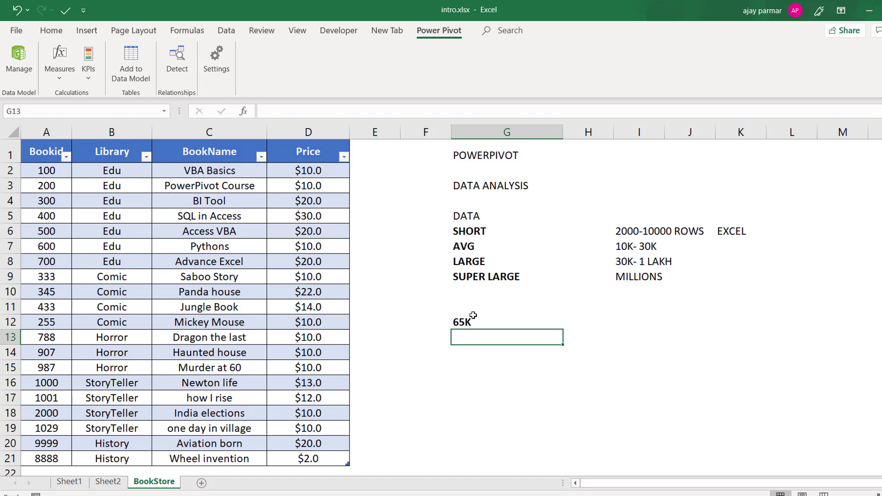
pyautogui.press('Left')
pyautogui.write('2007')
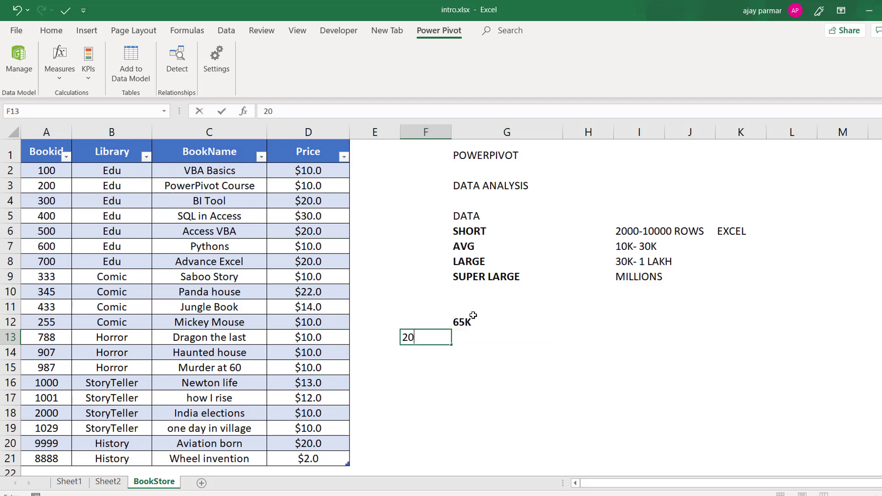
pyautogui.press('Up')
pyautogui.write('2003')
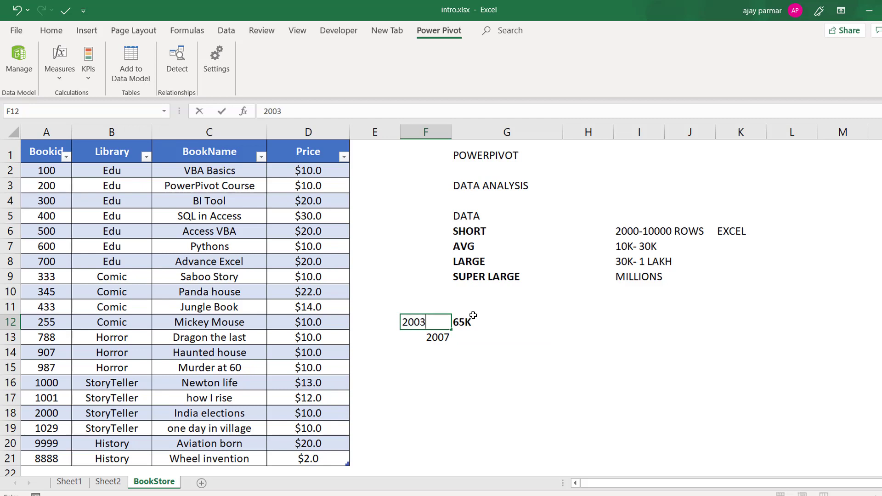
pyautogui.press('Tab')
pyautogui.press('Down')
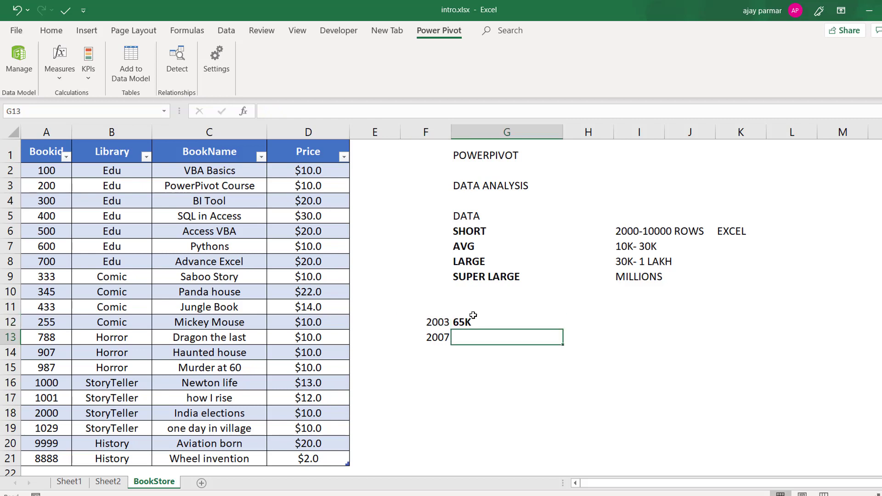
# Step: Enter 10 LAKHS in G13, correcting its spelling in the formula bar
pyautogui.write('10K')
pyautogui.press('BackSpace')
pyautogui.write('LAKS H')
pyautogui.press('Return')
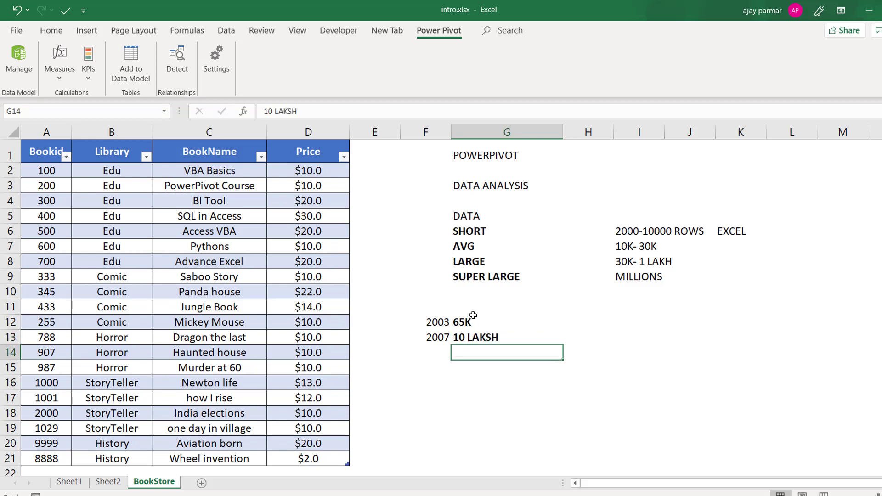
pyautogui.press('Up')
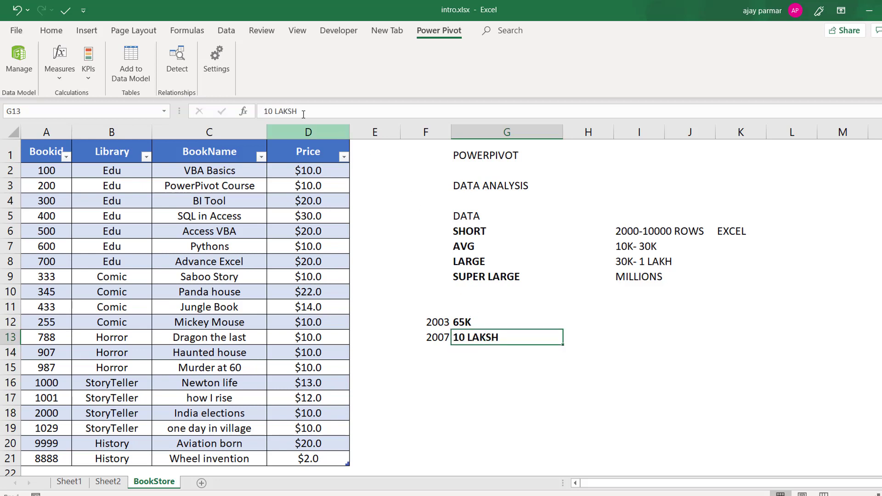
pyautogui.click(294, 112)
pyautogui.press('BackSpace')
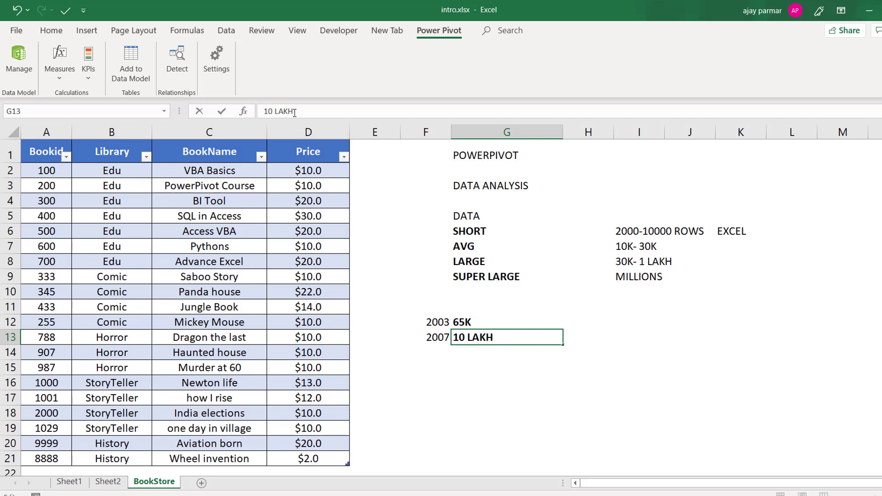
pyautogui.write('S')
pyautogui.press('Return')
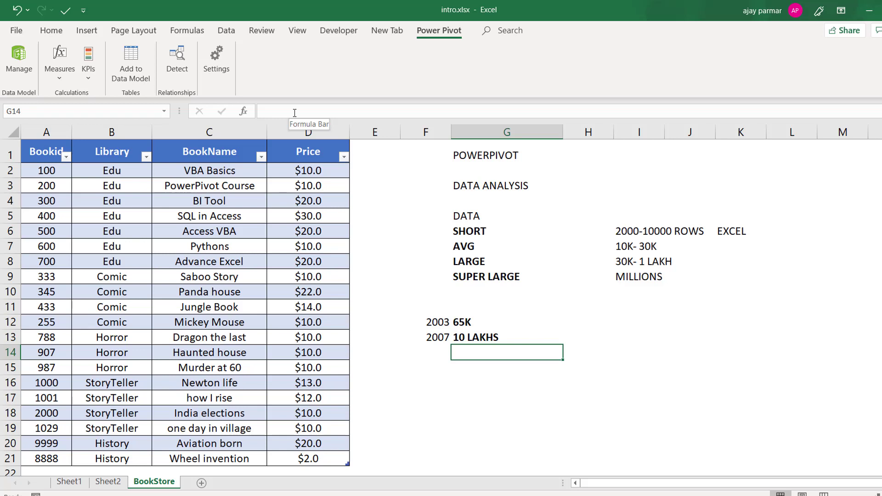
pyautogui.press('Up')
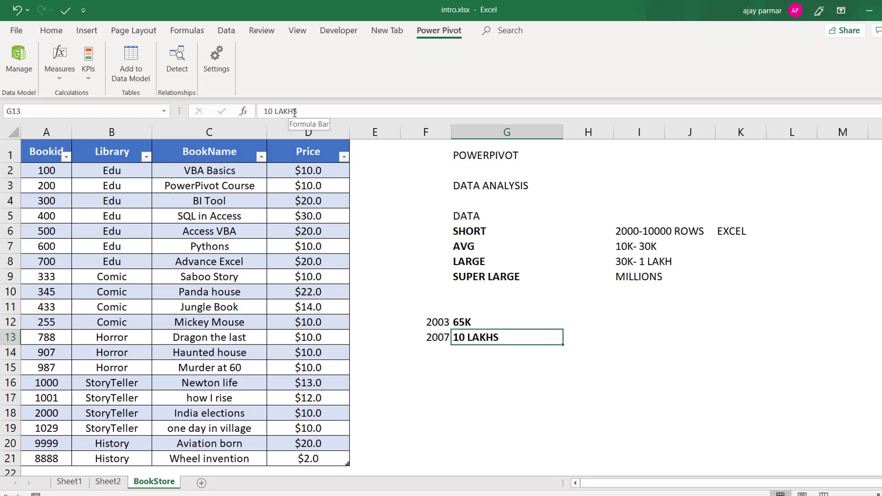
# Step: Add the note X VELOCITY in cell I1 next to the POWERPIVOT heading
pyautogui.click(505, 255)
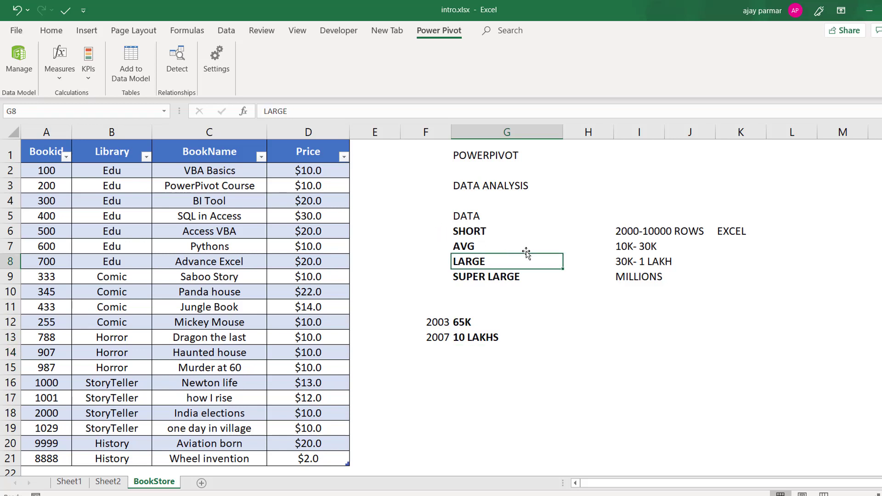
pyautogui.click(494, 151)
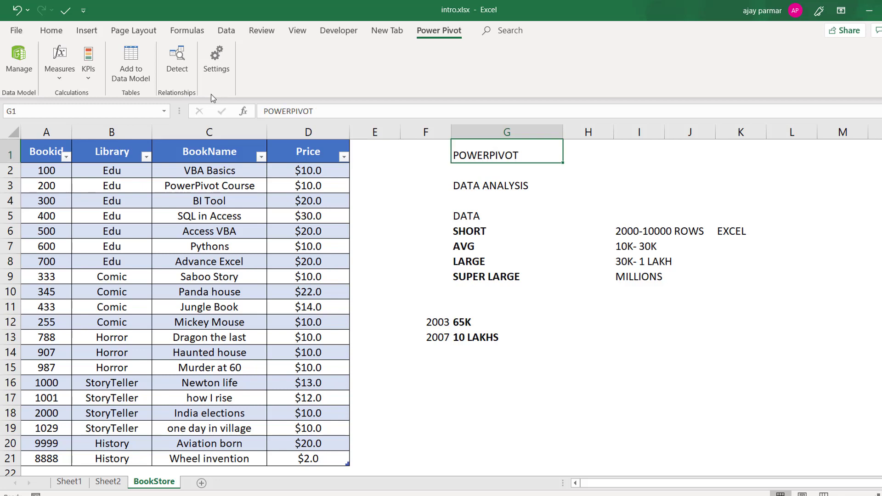
pyautogui.click(554, 262)
pyautogui.click(507, 155)
pyautogui.click(650, 153)
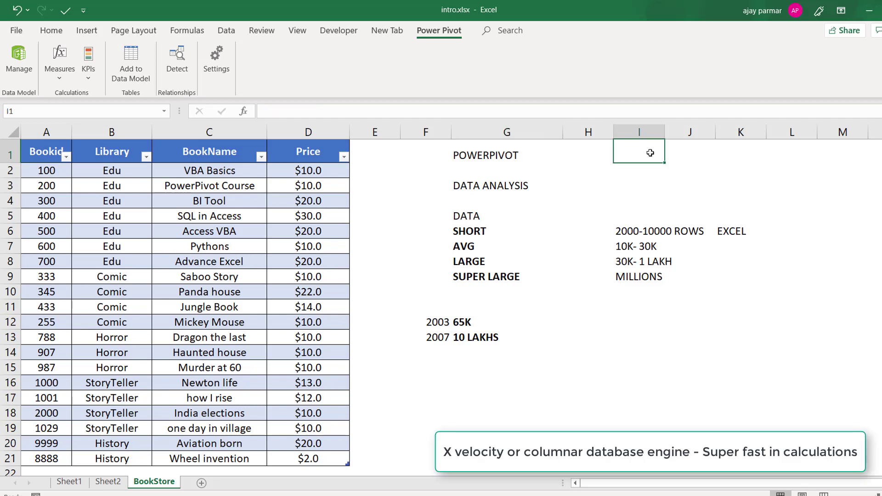
pyautogui.write('X VELOCITY')
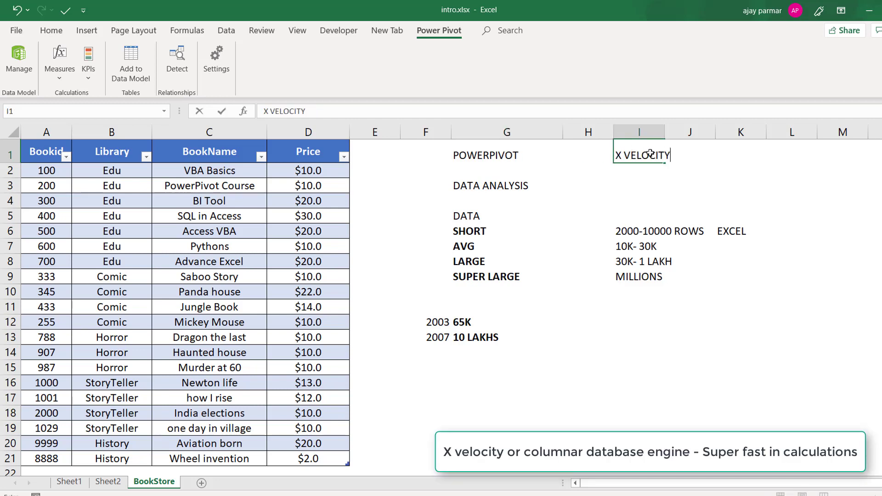
pyautogui.press('Return')
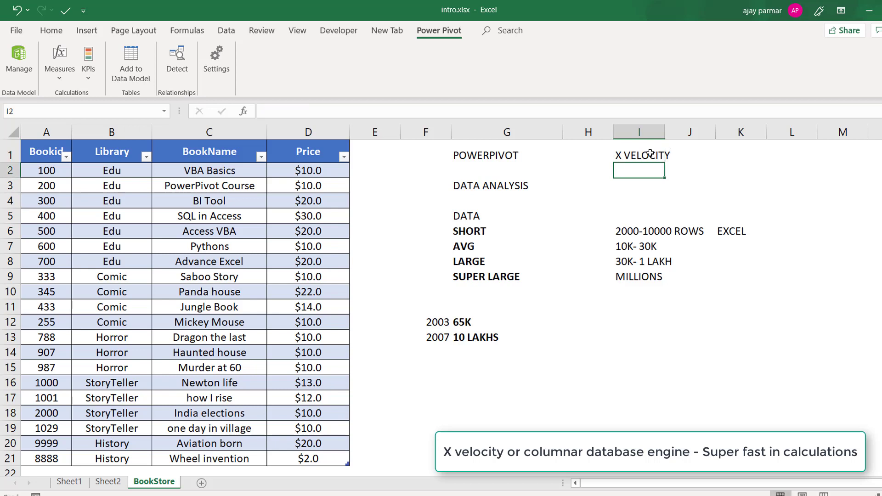
pyautogui.click(650, 153)
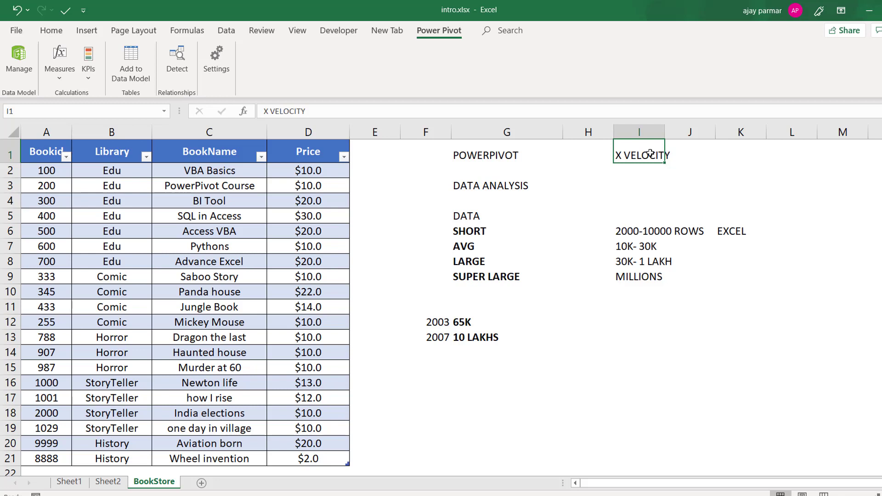
pyautogui.press('Left')
pyautogui.press('Left')
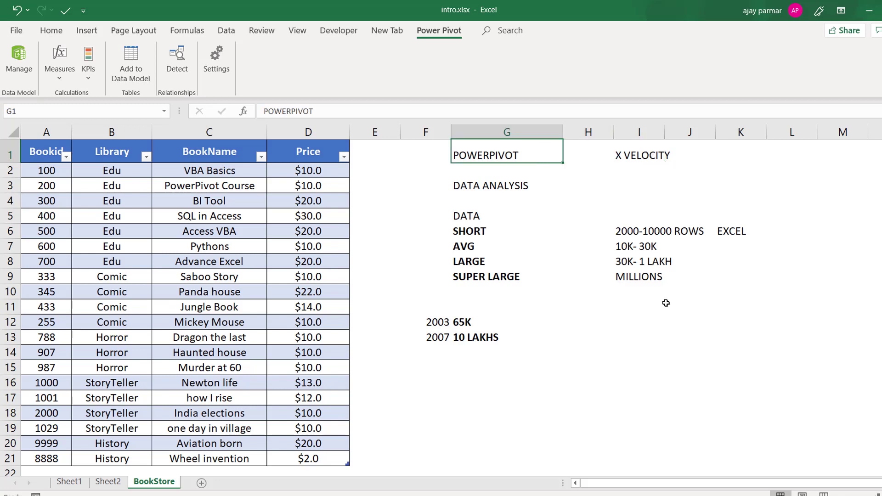
pyautogui.click(482, 339)
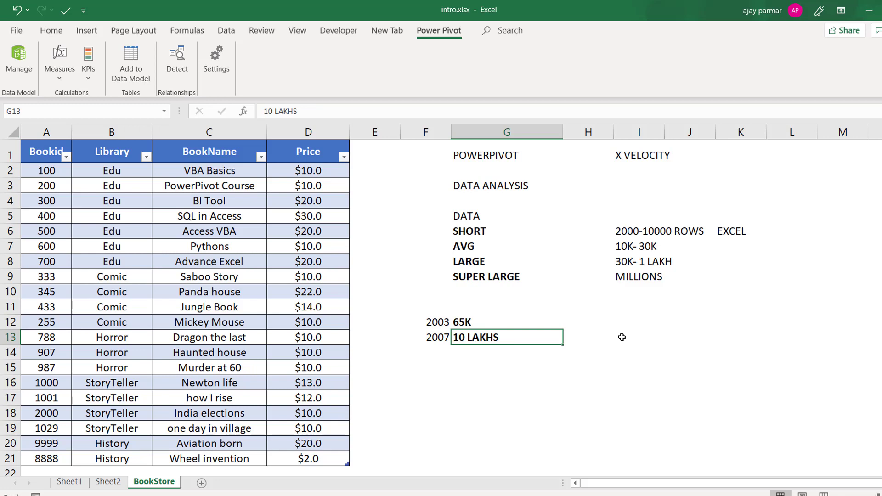
pyautogui.click(621, 337)
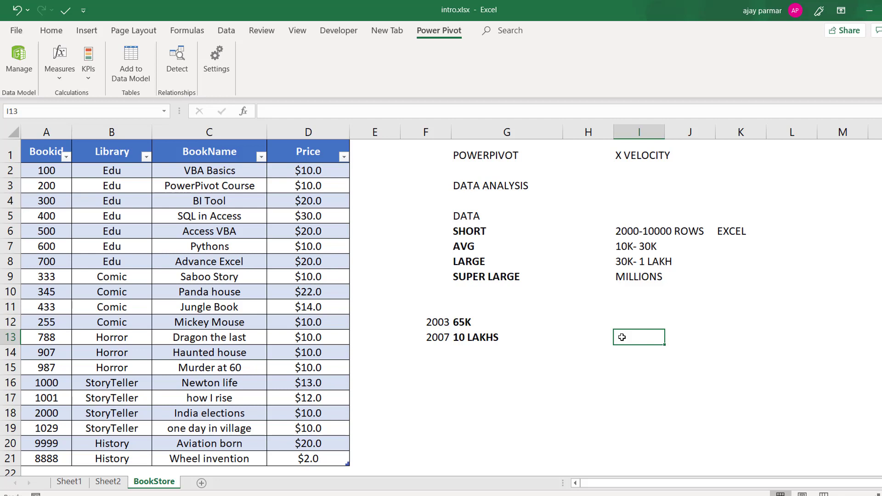
# Step: Enter MS ACCESS in H15 with 2GB beside it
pyautogui.click(589, 372)
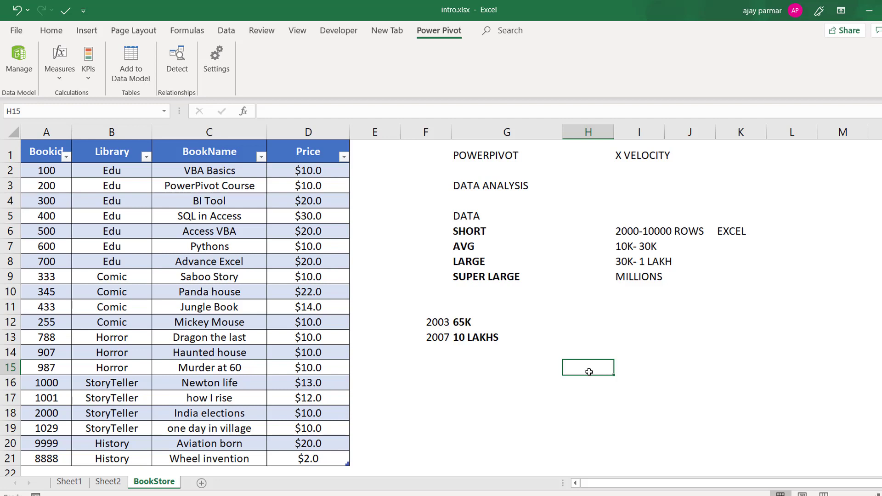
pyautogui.write('MS ACCESS')
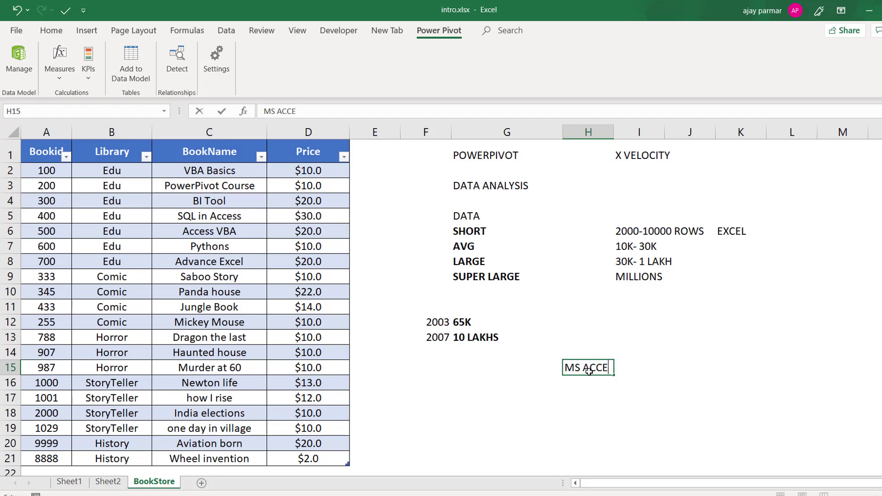
pyautogui.press('Tab')
pyautogui.press('Tab')
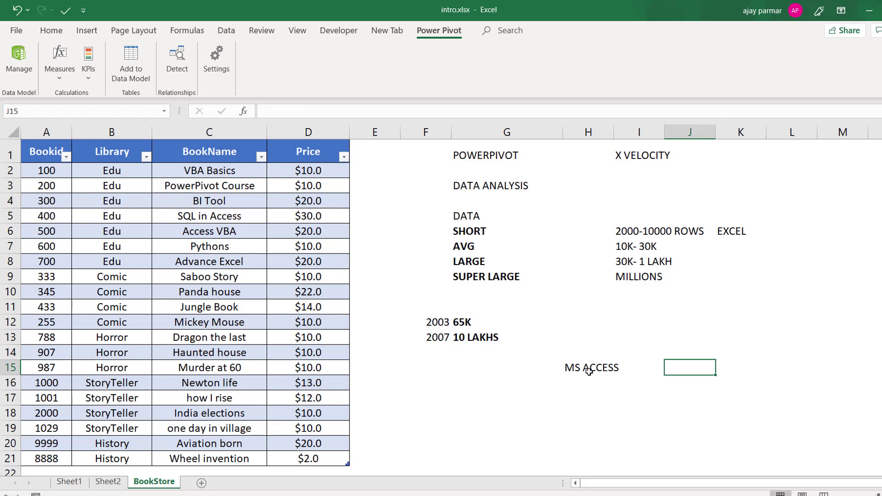
pyautogui.write('2GB')
pyautogui.press('Return')
pyautogui.press('Up')
# Step: Enter SQL SERVER/MYSQL in H16 with INFINTE beside it in J16
pyautogui.press('Left')
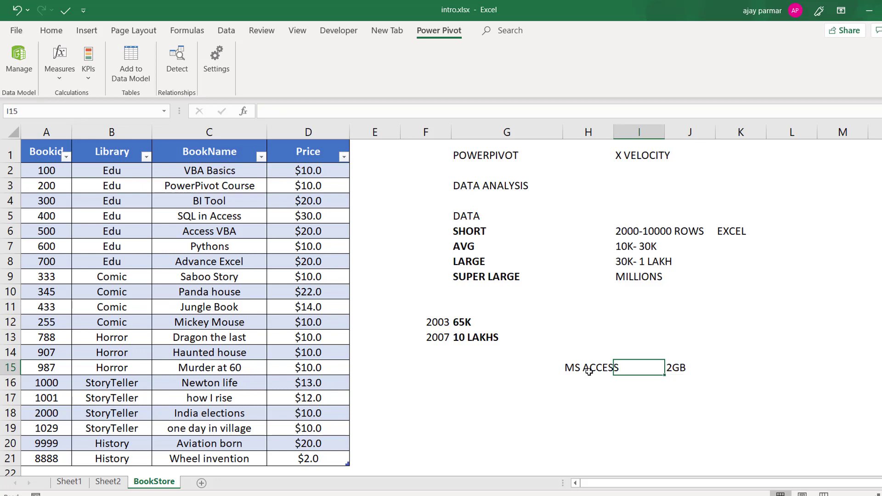
pyautogui.press('Down')
pyautogui.press('Left')
pyautogui.write('S')
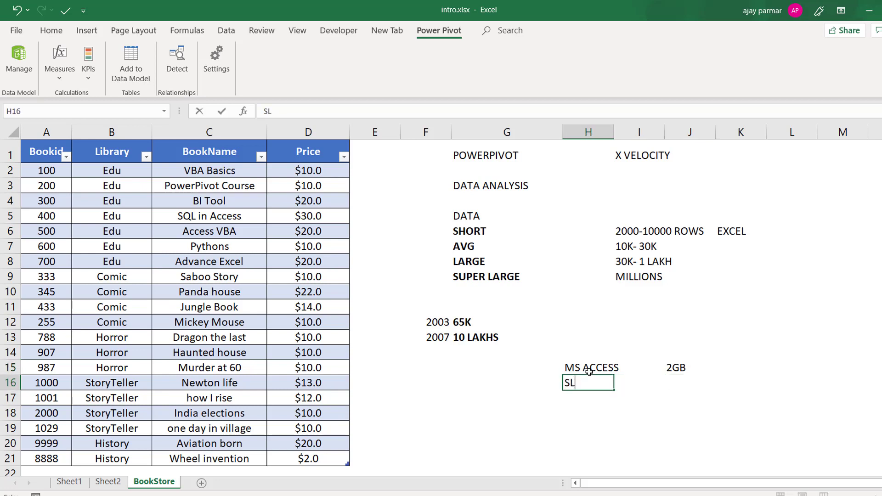
pyautogui.write('QL SERVER/MY')
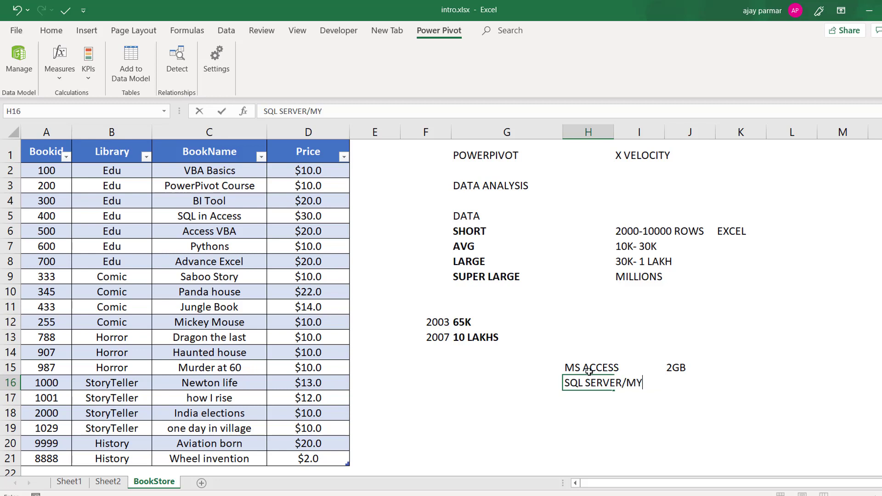
pyautogui.write('SQL')
pyautogui.press('BackSpace')
pyautogui.press('BackSpace')
pyautogui.write('QL')
pyautogui.press('Return')
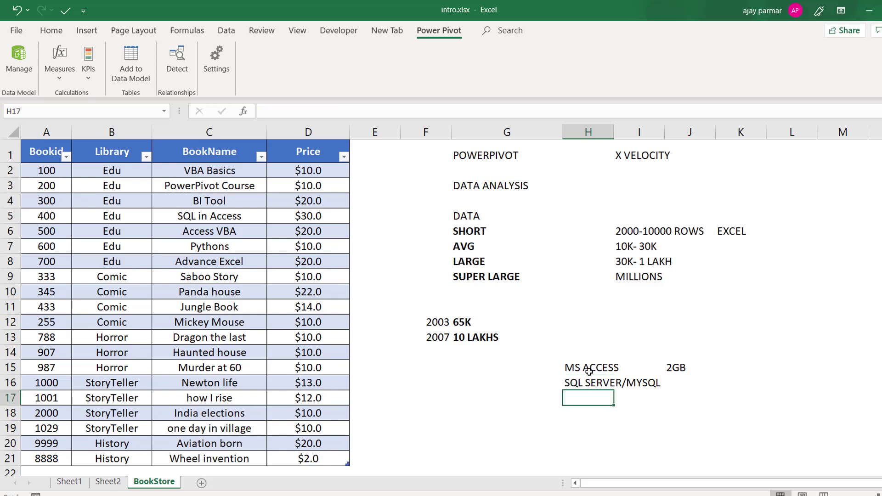
pyautogui.press('Up')
pyautogui.press('Right')
pyautogui.press('Right')
pyautogui.press('Right')
pyautogui.press('Left')
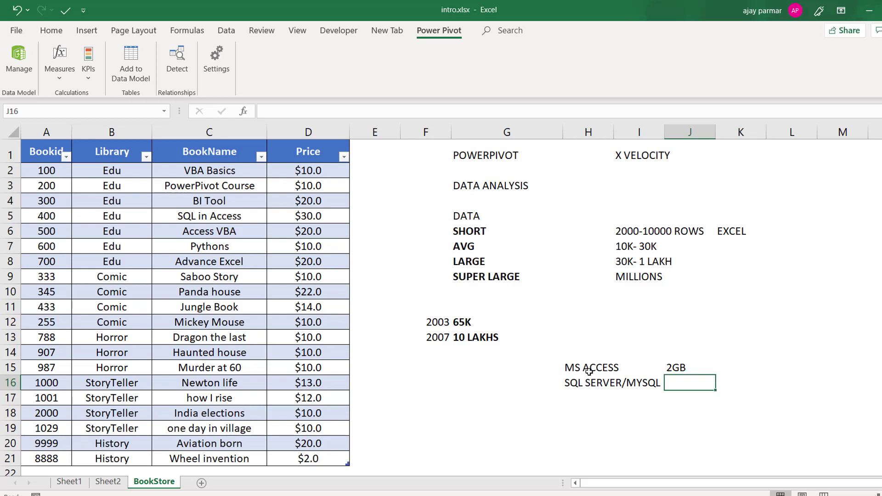
pyautogui.write('INFI')
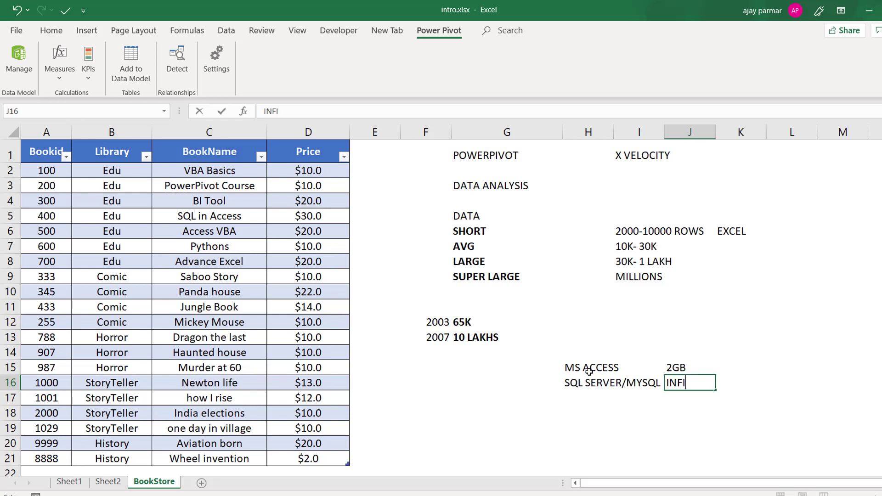
pyautogui.write('NTE')
pyautogui.press('Return')
pyautogui.press('Up')
pyautogui.press('Up')
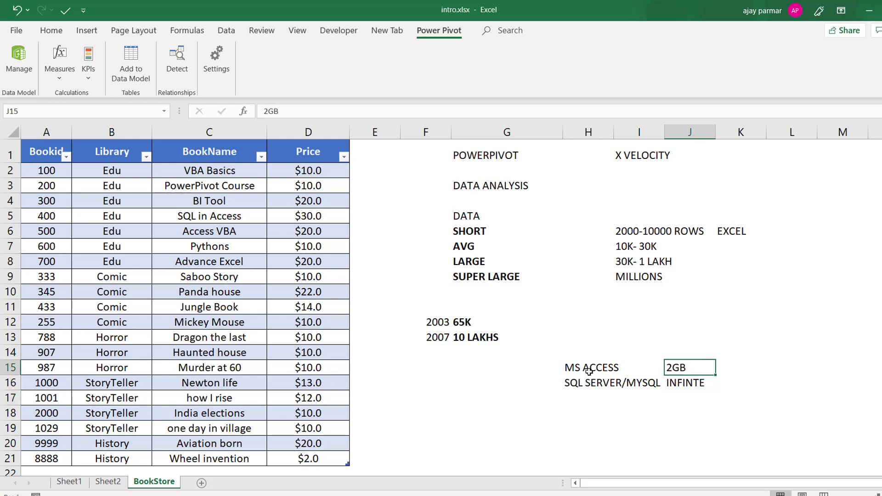
pyautogui.click(476, 297)
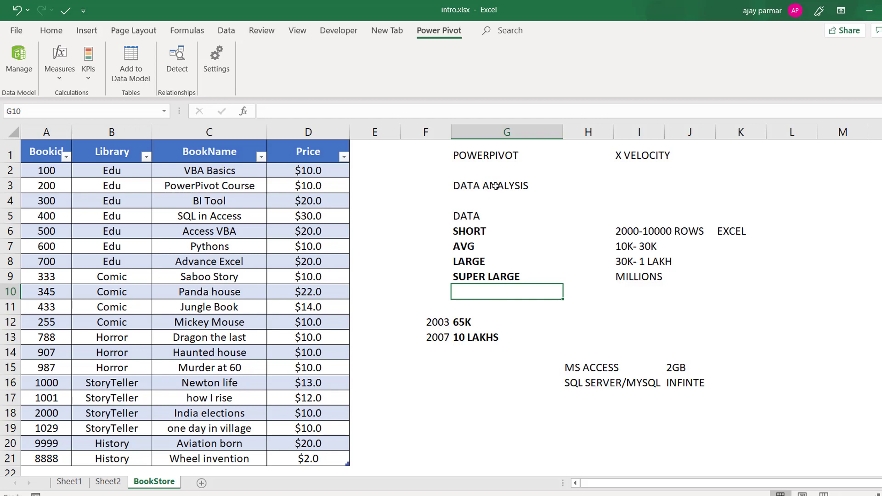
pyautogui.click(500, 436)
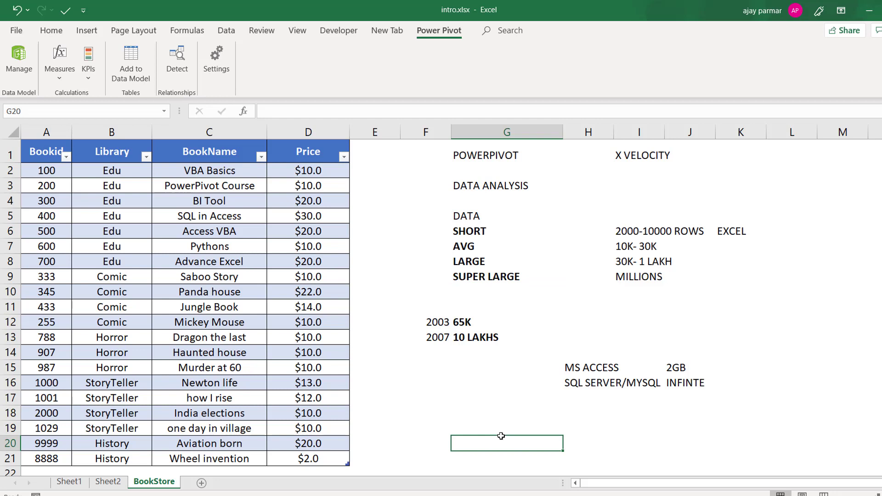
pyautogui.click(478, 187)
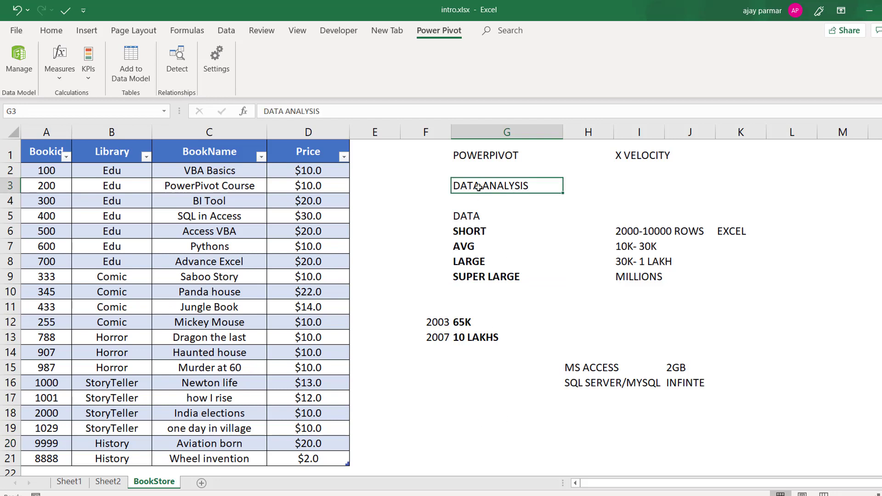
pyautogui.press('Down')
pyautogui.press('Down')
pyautogui.press('Down')
pyautogui.press('Down')
pyautogui.press('Down')
pyautogui.press('Down')
pyautogui.press('Down')
pyautogui.press('Down')
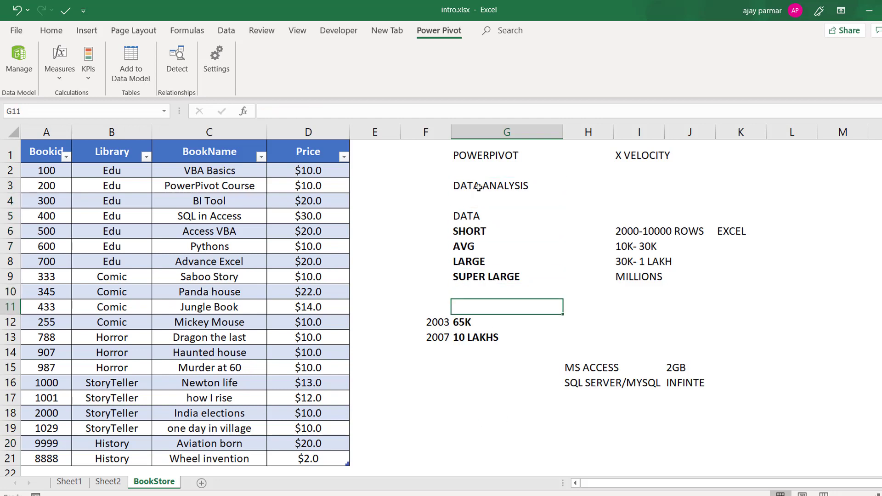
pyautogui.press('Down')
pyautogui.press('Down')
pyautogui.press('Up')
pyautogui.press('Left')
pyautogui.hotkey('shift', 'Right')
pyautogui.hotkey('shift', 'Down')
pyautogui.hotkey('shift', 'Down')
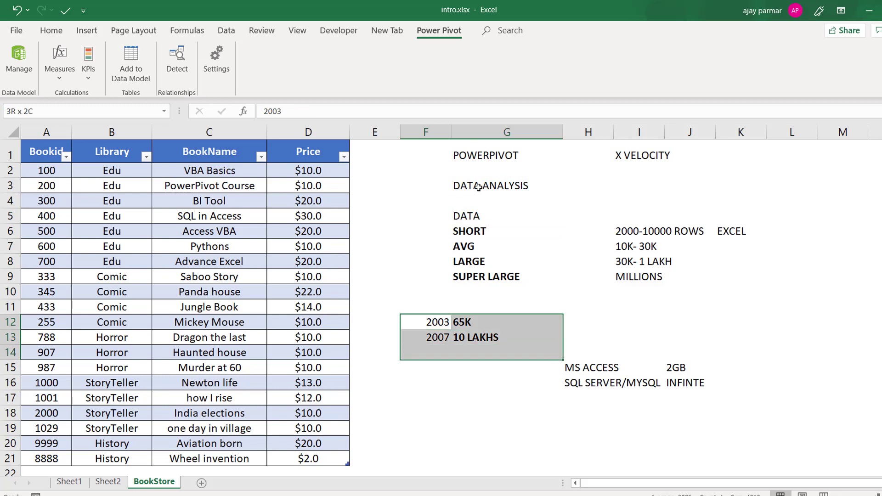
# Step: Relocate the F12:J16 year and database notes block to cell N4
pyautogui.hotkey('shift', 'Down')
pyautogui.hotkey('shift', 'Down')
pyautogui.hotkey('shift', 'Right')
pyautogui.hotkey('shift', 'Right')
pyautogui.hotkey('shift', 'Right')
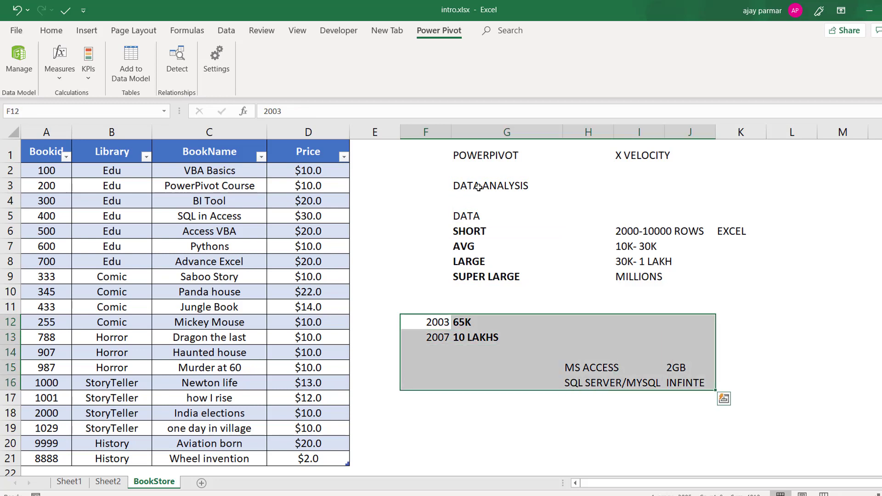
pyautogui.hotkey('ctrl', 'c')
pyautogui.press('Down')
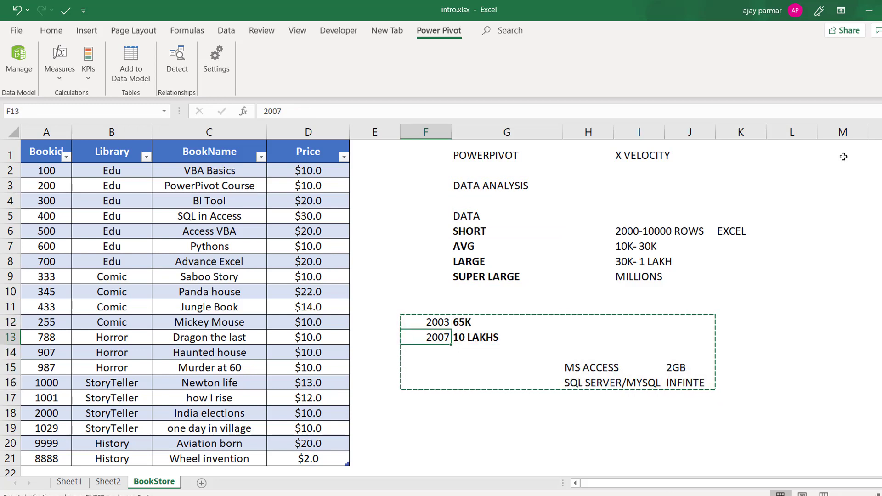
pyautogui.click(869, 199)
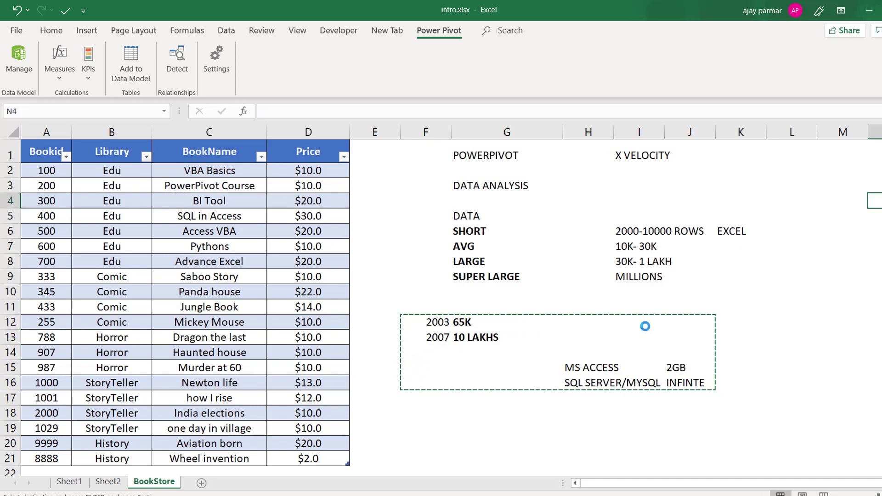
pyautogui.press('Return')
pyautogui.click(517, 326)
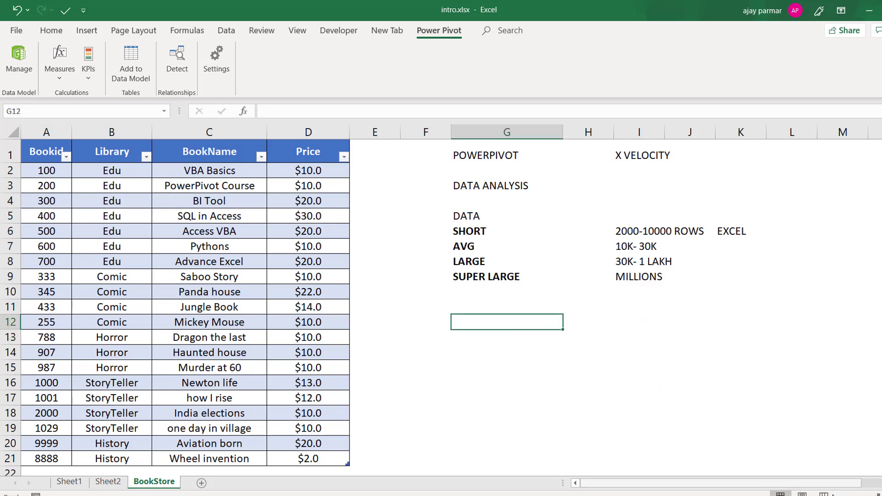
pyautogui.scroll(-1, 582, 374)
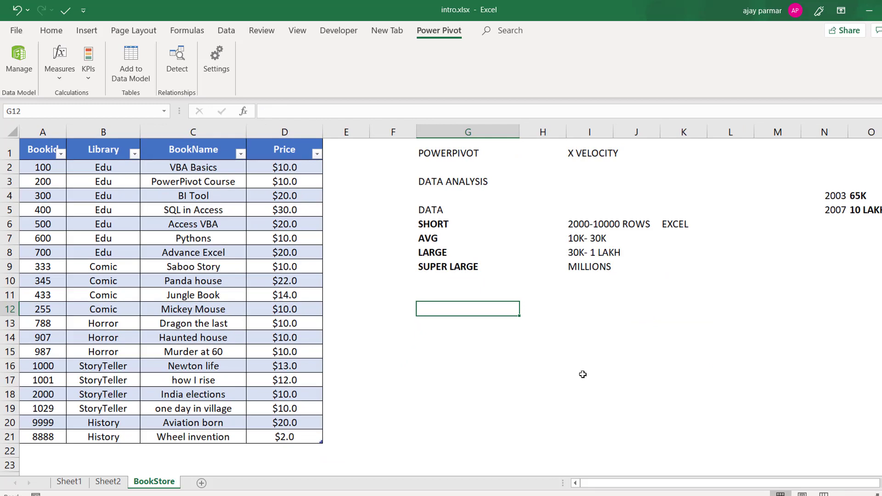
# Step: Enter the bold note 'LARGE DATA- FORMULAS - REPORTS /ANALYSIS' in G12
pyautogui.write('LAREG')
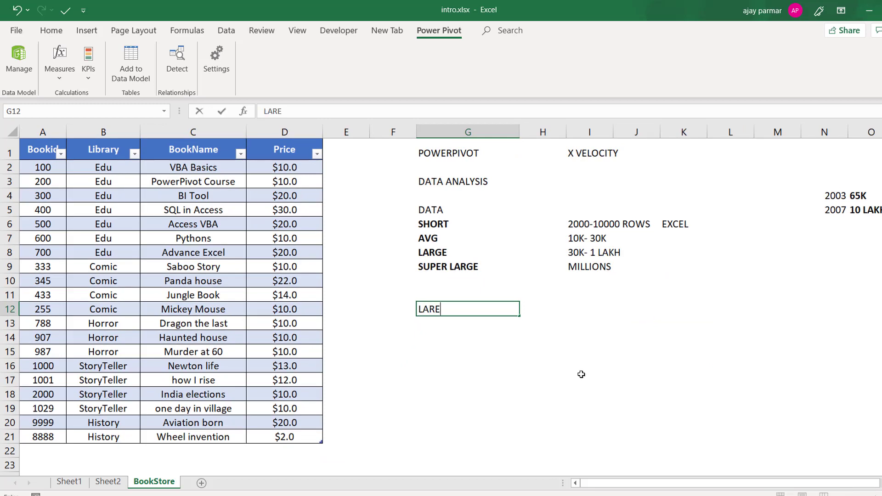
pyautogui.press('BackSpace')
pyautogui.press('BackSpace')
pyautogui.write('GE DATA- FORMULAS - ')
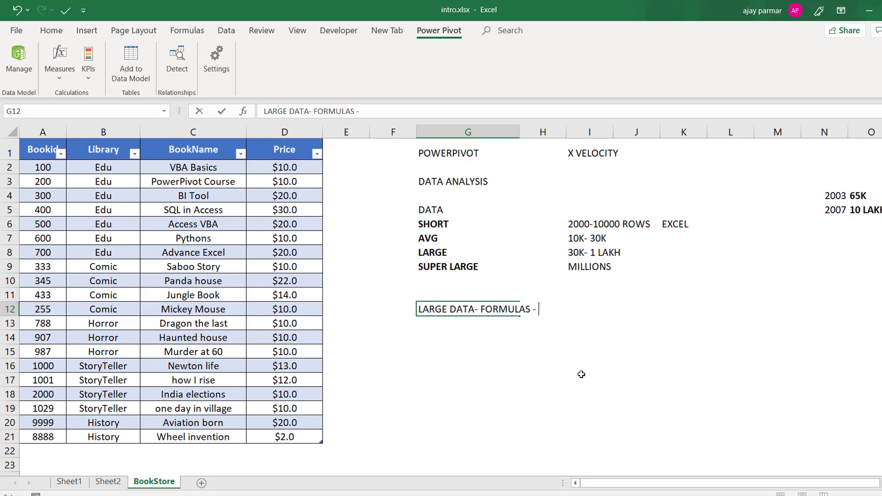
pyautogui.write('REPORTS /')
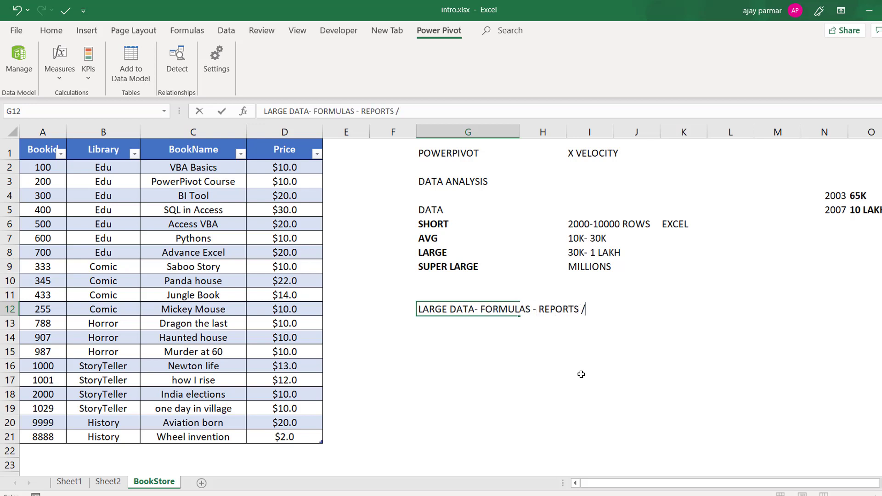
pyautogui.write('ANALYSIS')
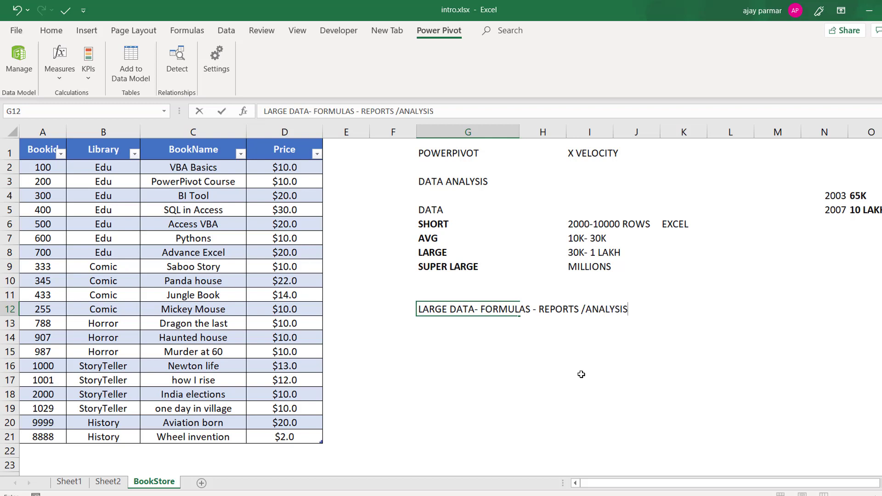
pyautogui.hotkey('ctrl', 'b')
pyautogui.press('Return')
# Step: Add the bold note 'BI TOOL' in G13 beneath it
pyautogui.write('BI TOO')
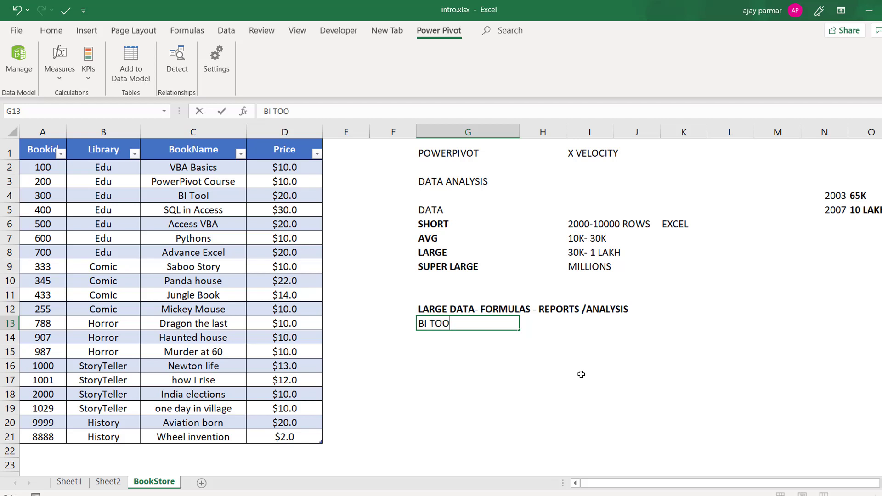
pyautogui.write('LS')
pyautogui.press('BackSpace')
pyautogui.hotkey('ctrl', 'b')
pyautogui.press('Return')
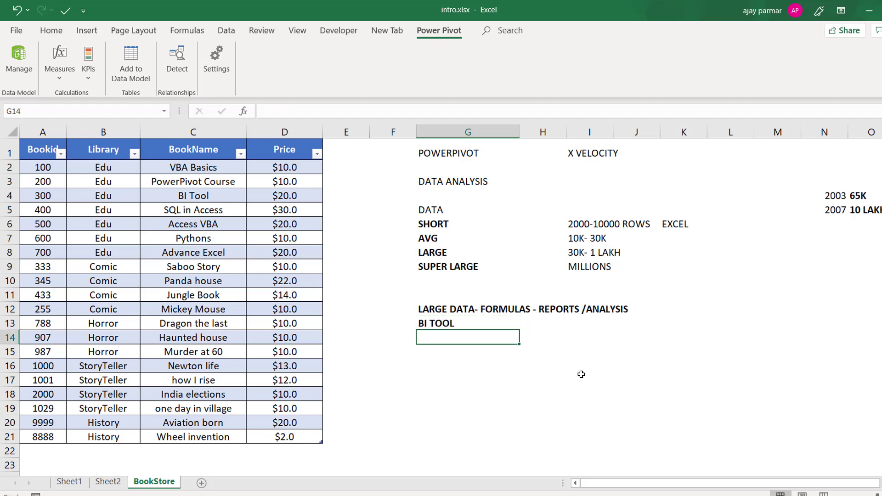
pyautogui.press('Return')
pyautogui.press('Return')
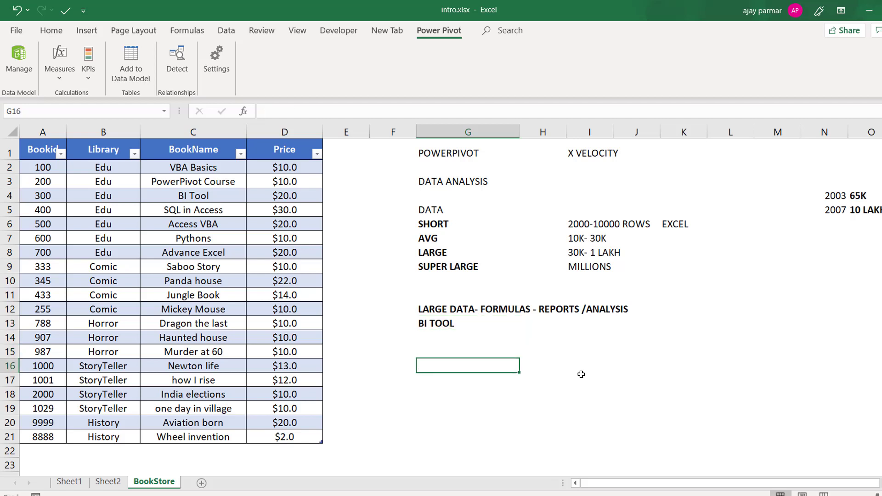
pyautogui.press('Up')
pyautogui.press('Up')
pyautogui.press('Up')
# Step: Number the notes with 1.) in F12 and 2.) in F14
pyautogui.press('Left')
pyautogui.press('Up')
pyautogui.write('1.')
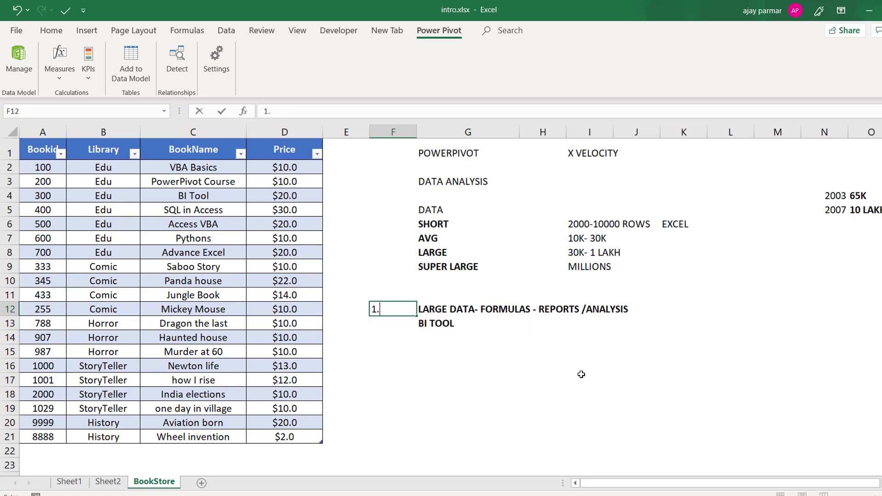
pyautogui.write(')')
pyautogui.press('Return')
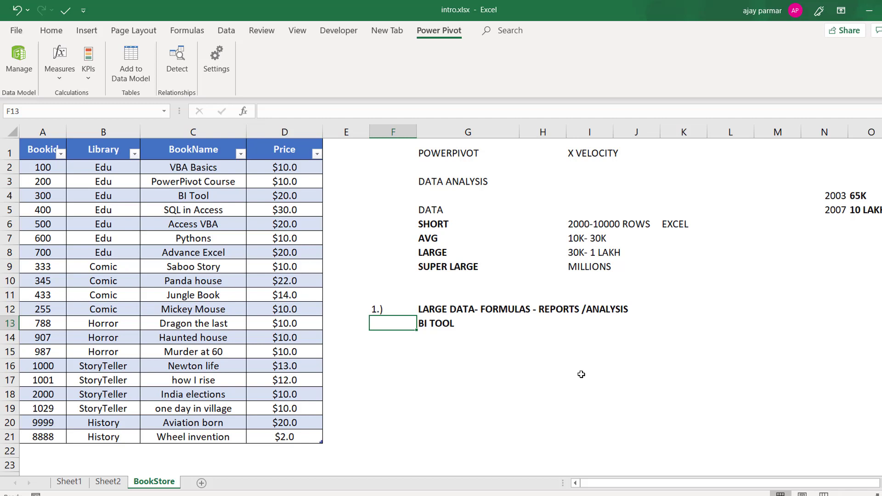
pyautogui.press('Down')
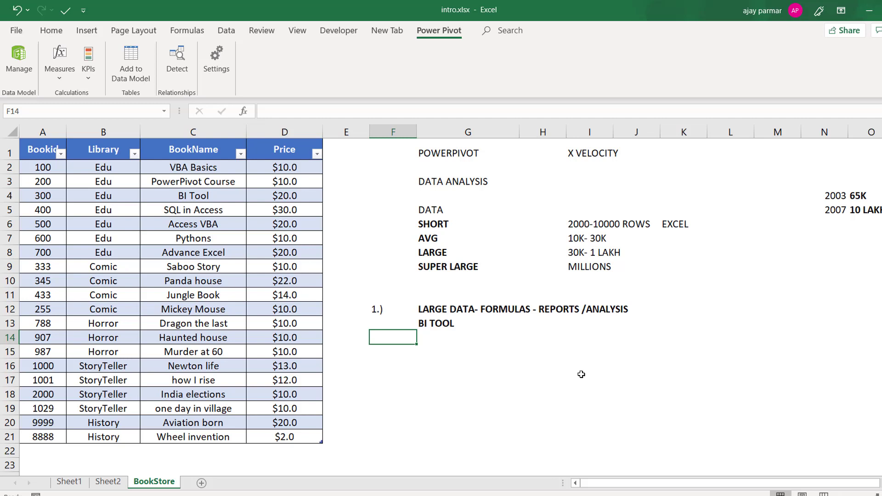
pyautogui.write('2.)')
pyautogui.press('Return')
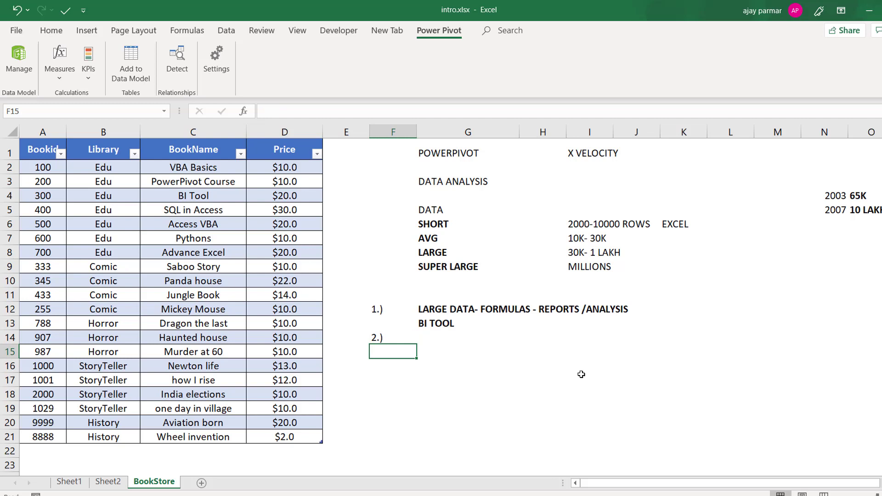
pyautogui.press('Up')
# Step: Type the bold note 'LOOK-UP ----vlookup/index/lookup function --excel' into G14
pyautogui.press('Right')
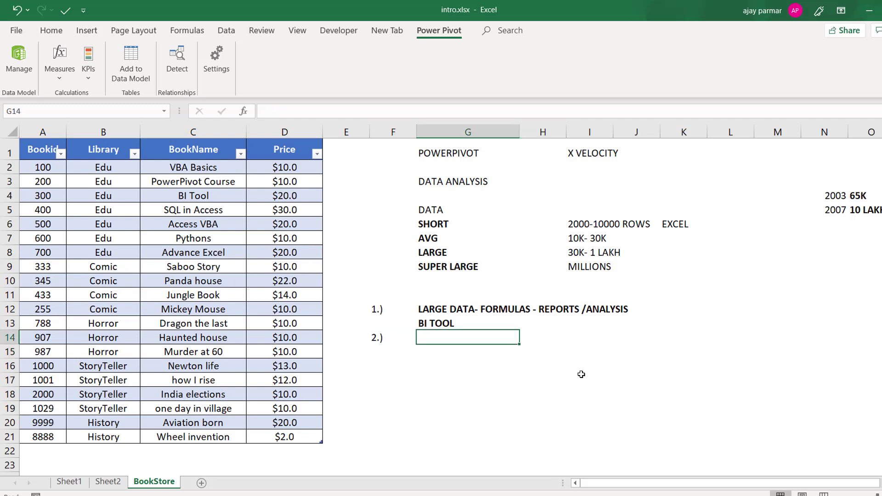
pyautogui.write('LOOKP')
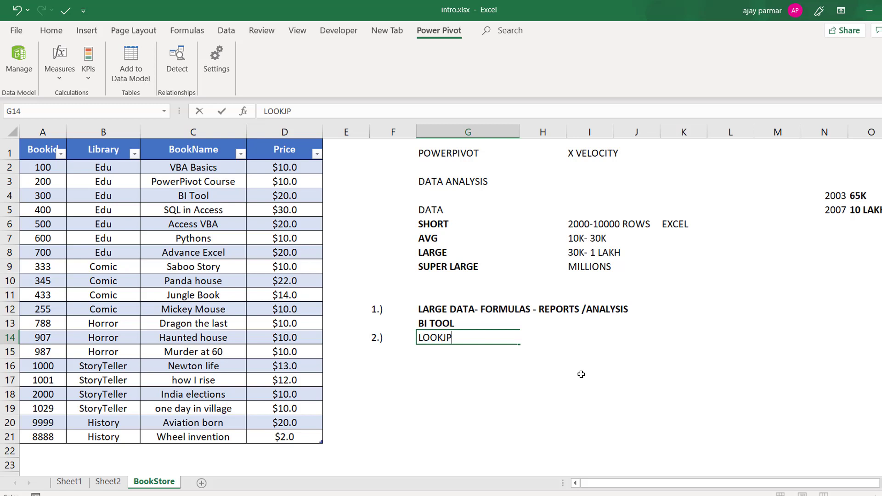
pyautogui.press('BackSpace')
pyautogui.write('UP')
pyautogui.press('BackSpace')
pyautogui.press('BackSpace')
pyautogui.write('-UP ----')
pyautogui.write('vlookup')
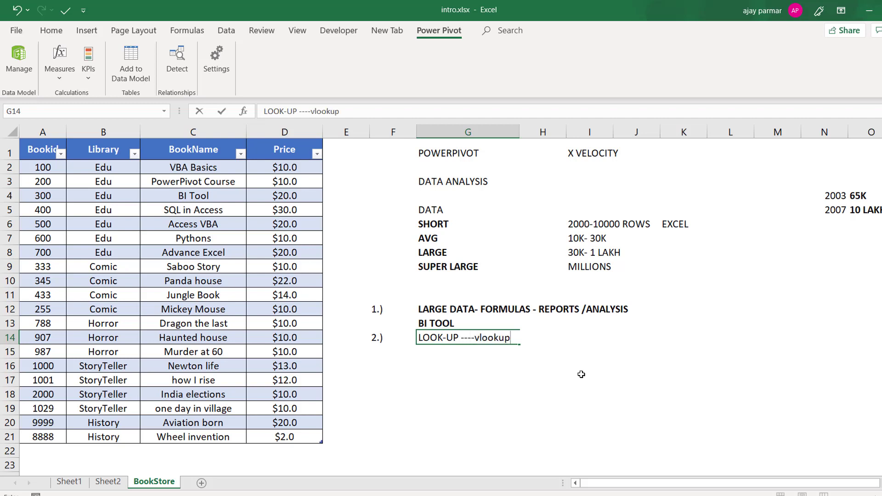
pyautogui.write('/index/lookup ')
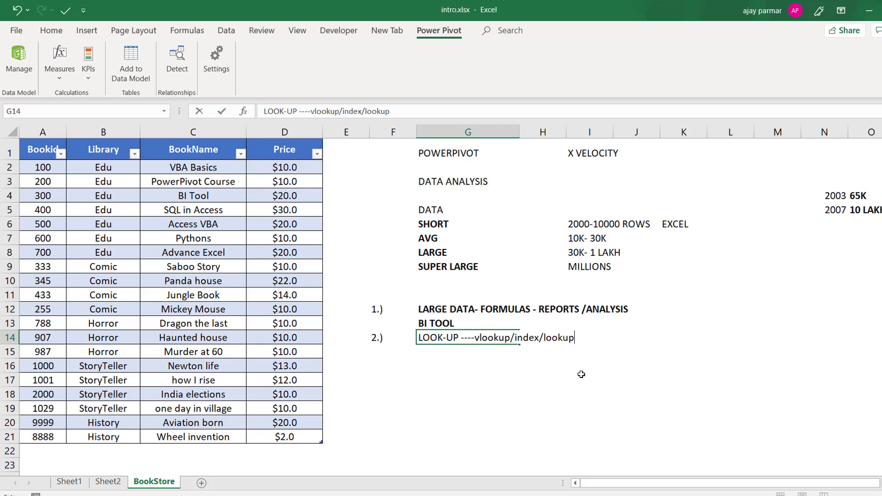
pyautogui.write('function --excel')
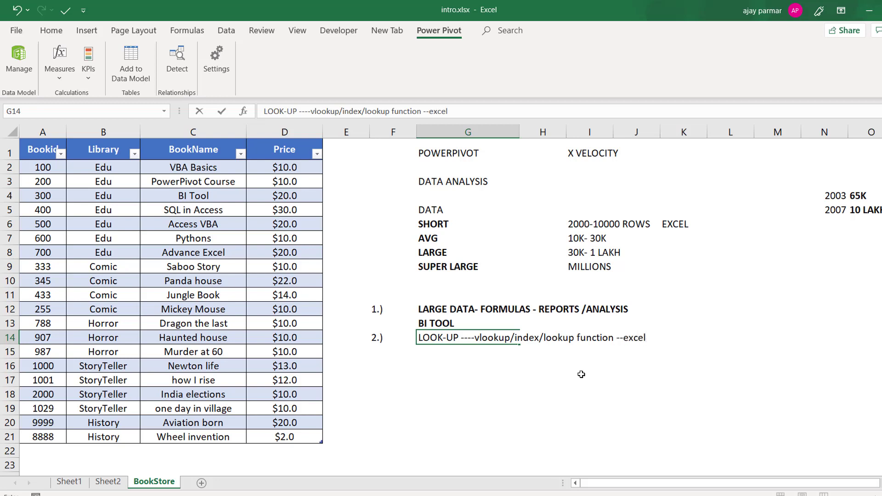
pyautogui.press('Return')
pyautogui.press('Up')
pyautogui.hotkey('ctrl', 'b')
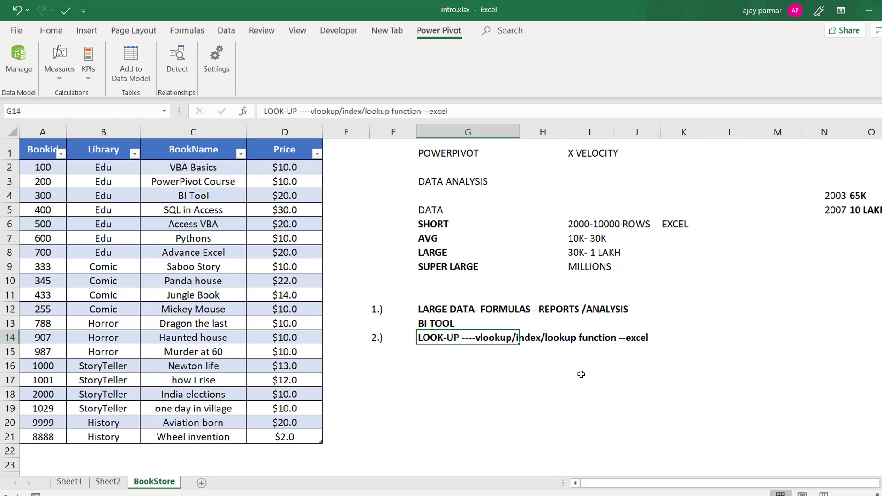
# Step: Add the line 'Multiple tables - we can work very easily' in G15
pyautogui.press('Return')
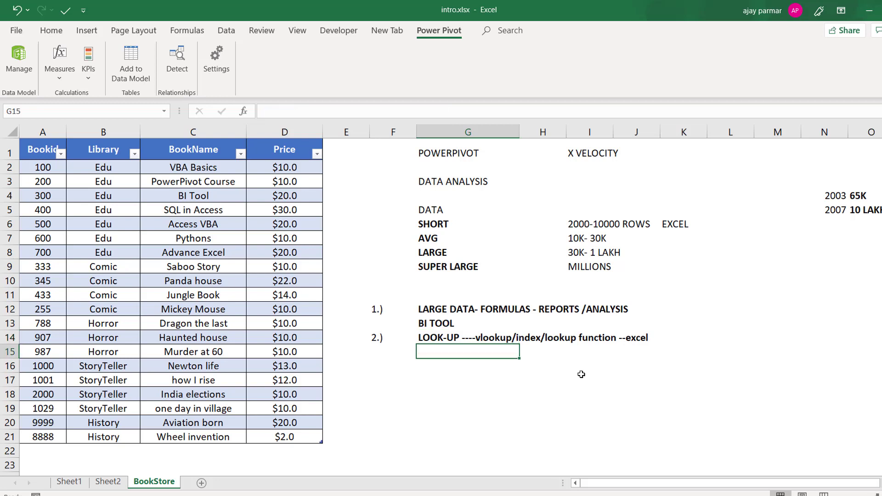
pyautogui.write('Mult')
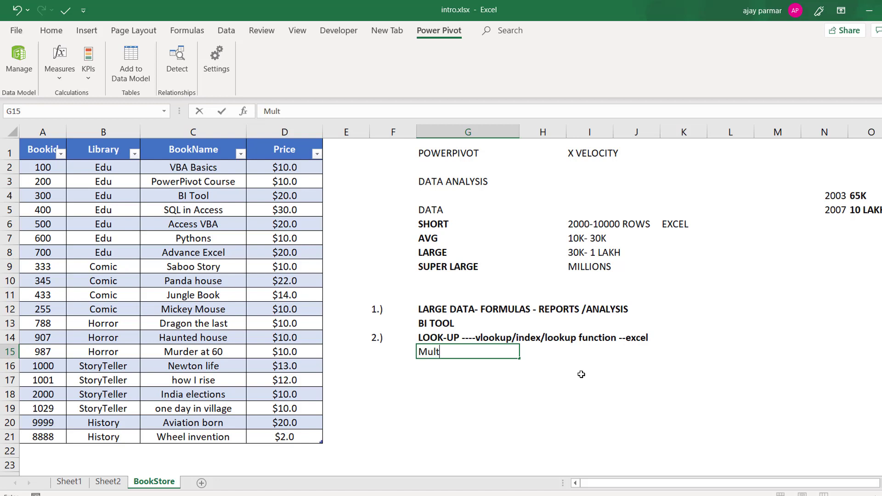
pyautogui.write('iple table')
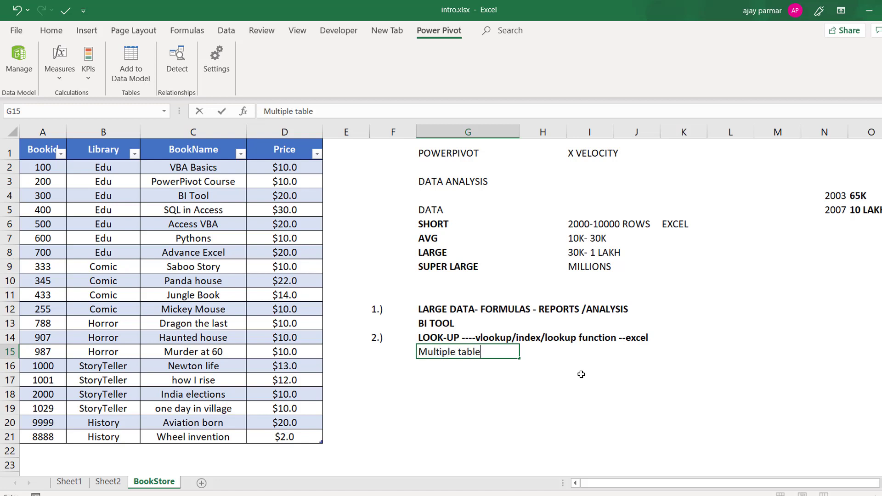
pyautogui.write('s - we can work very ')
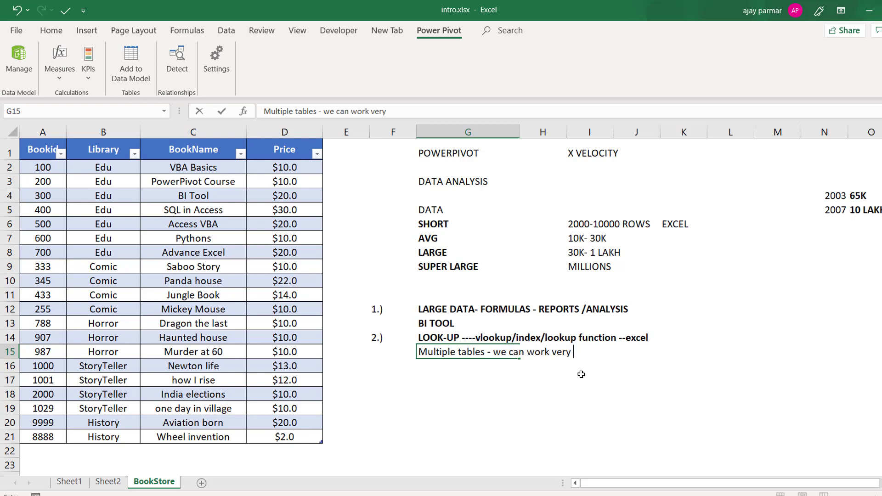
pyautogui.write('easily')
pyautogui.press('Return')
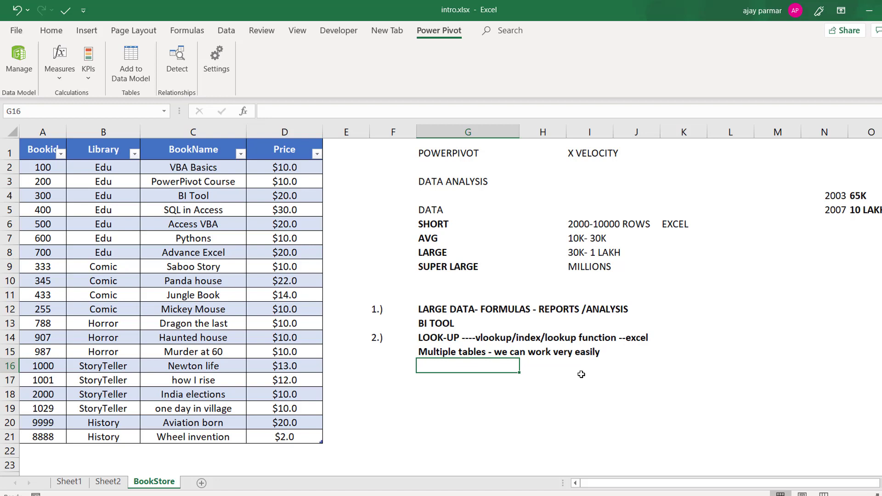
# Step: Append '( Relationship)' to the end of the LOOK-UP note in G14
pyautogui.click(448, 338)
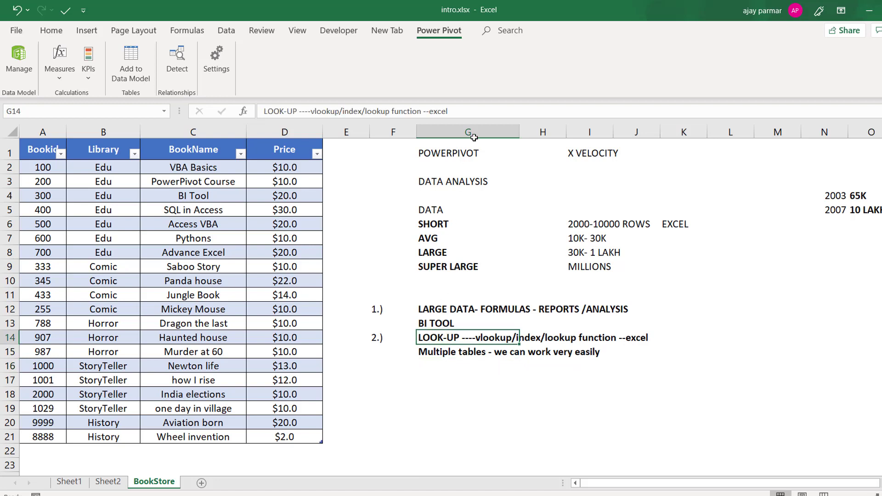
pyautogui.click(481, 111)
pyautogui.write('(')
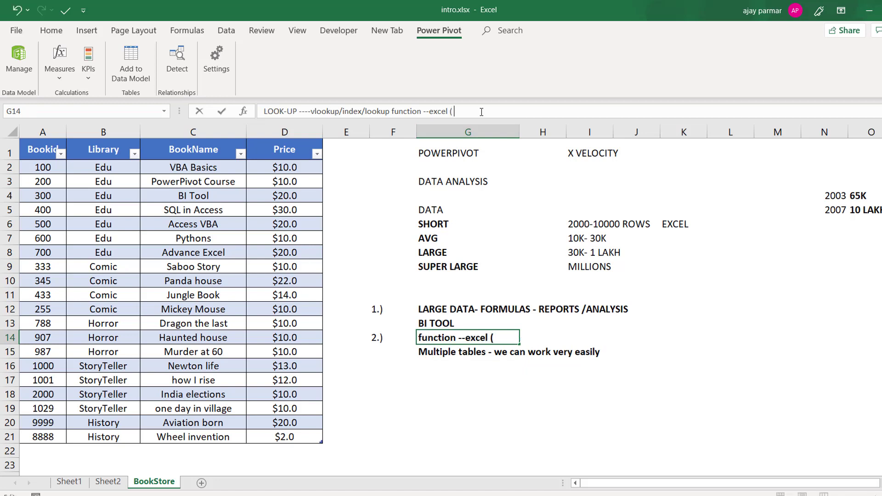
pyautogui.write(' Reltionship')
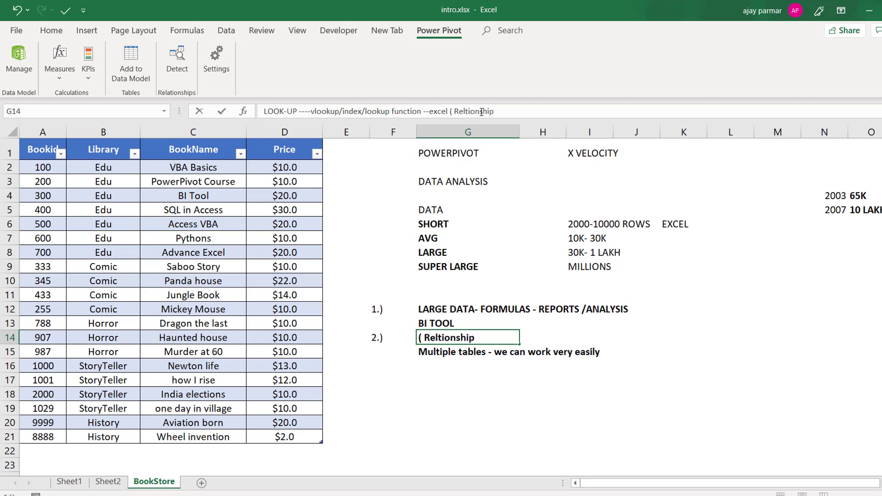
pyautogui.write(')')
pyautogui.press('Return')
pyautogui.press('Up')
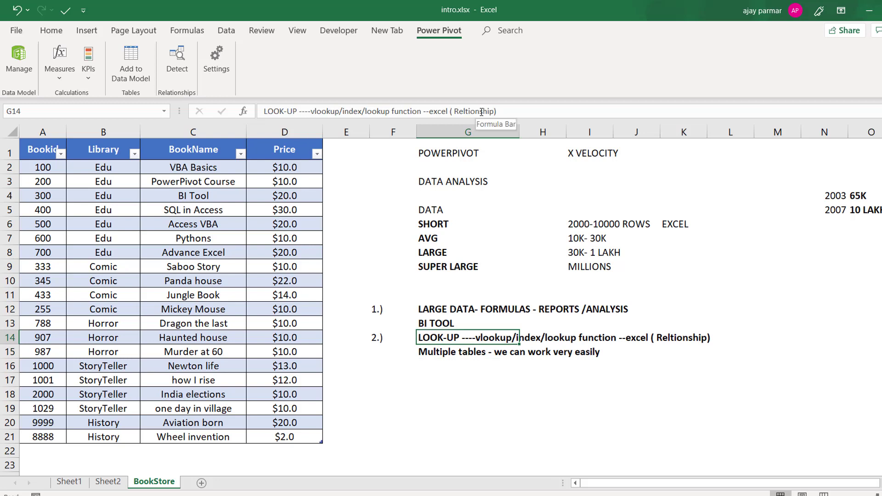
# Step: Fix the misspelled 'Relationship' and add '- joins' to the end of the note
pyautogui.click(471, 112)
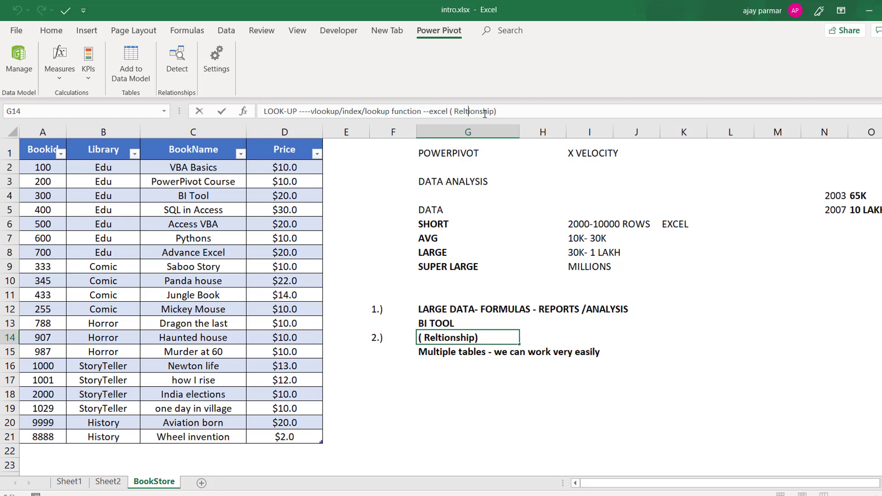
pyautogui.write('a')
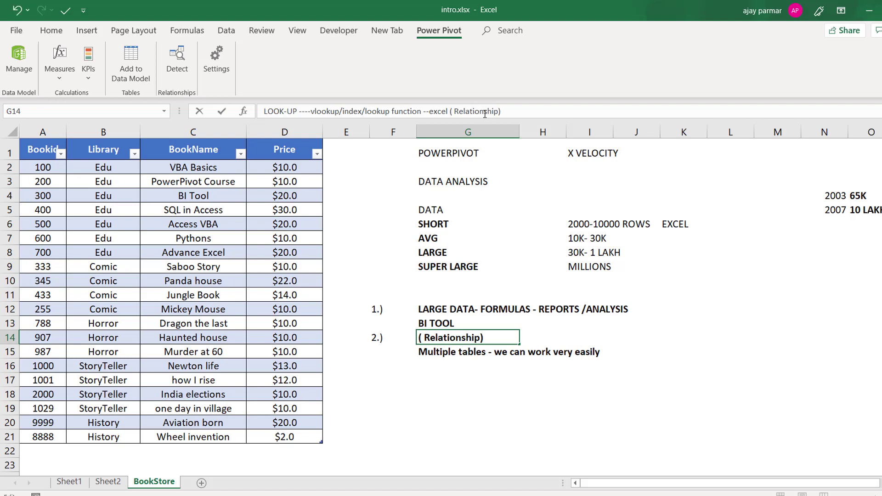
pyautogui.click(499, 112)
pyautogui.write('- joins')
pyautogui.press('Return')
pyautogui.press('Up')
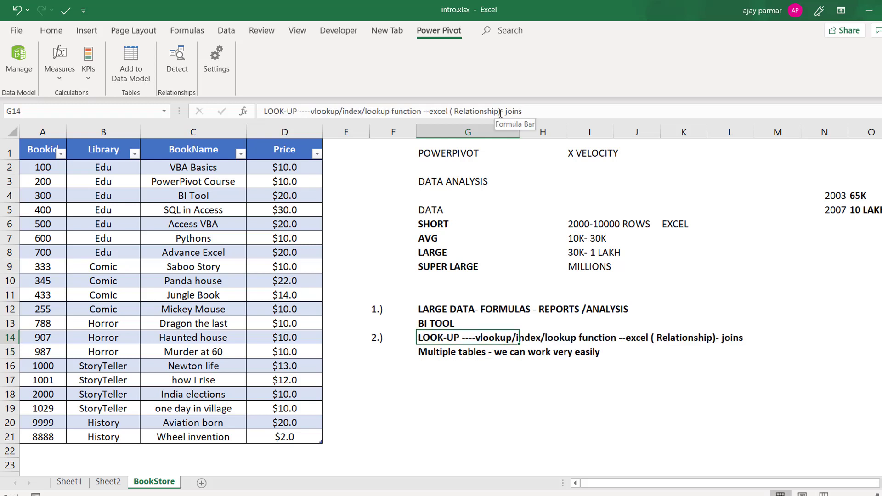
pyautogui.press('Down')
pyautogui.press('Down')
pyautogui.press('Left')
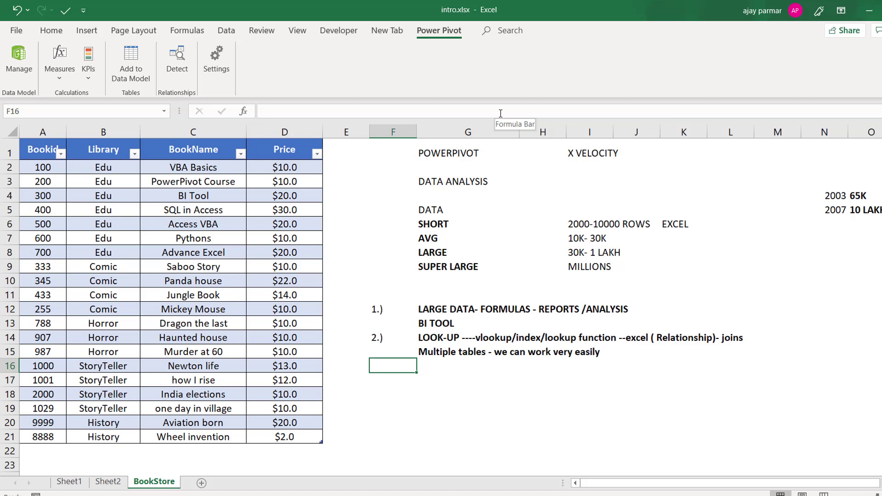
# Step: Enter 3.) in F16 and the note 'FILE SIZE - DRASTICALLY DECREASE' in G16
pyautogui.write('3.)')
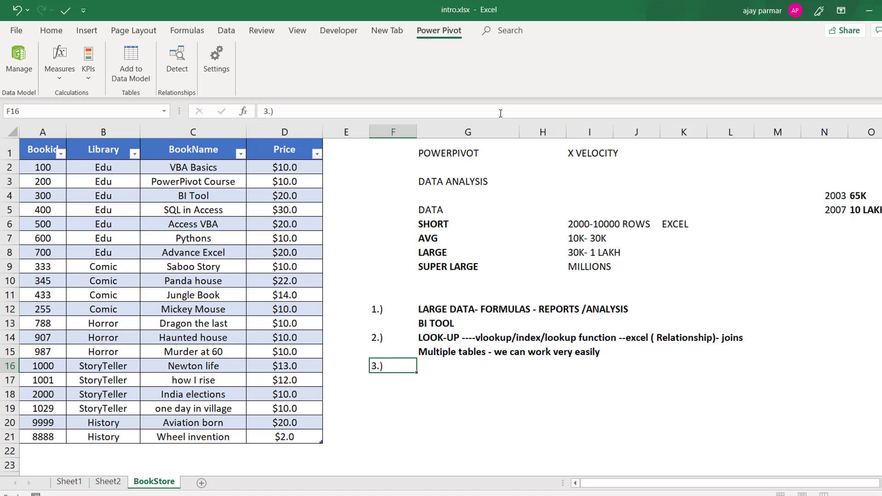
pyautogui.press('Tab')
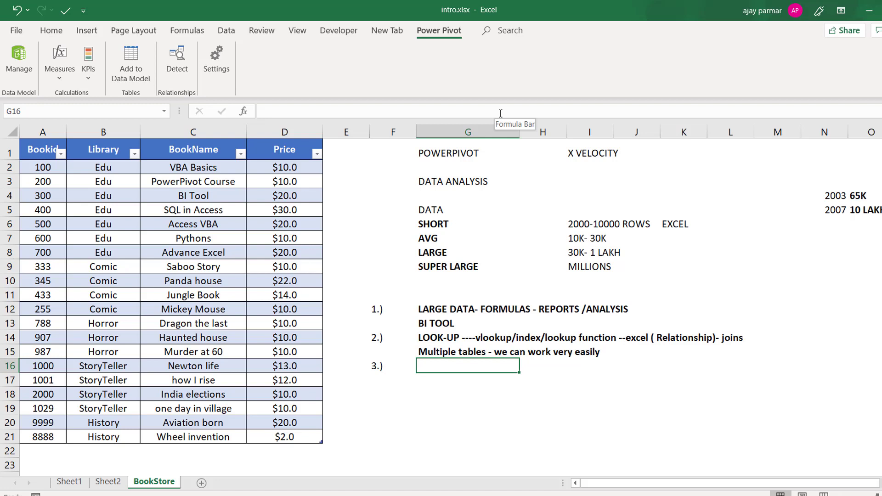
pyautogui.write('FILE ')
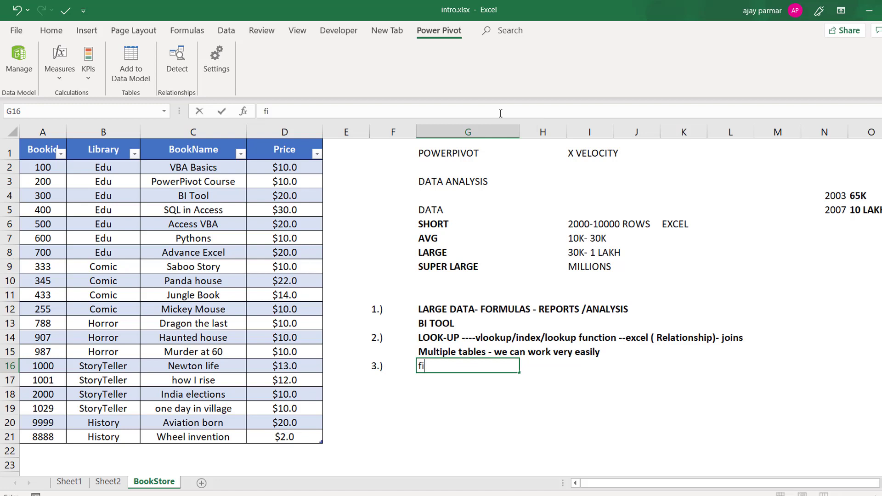
pyautogui.write('SIZE - DRASTICALL')
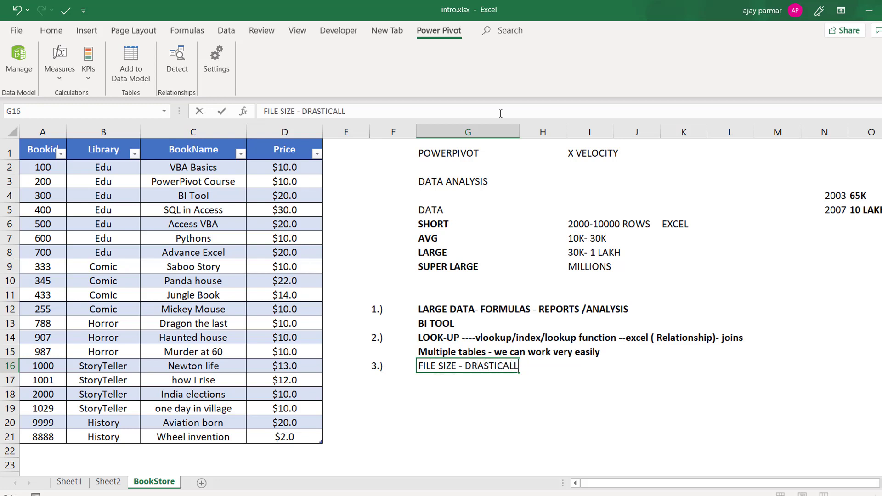
pyautogui.write('Y DEC')
pyautogui.press('BackSpace')
pyautogui.press('BackSpace')
pyautogui.write('DECREASE')
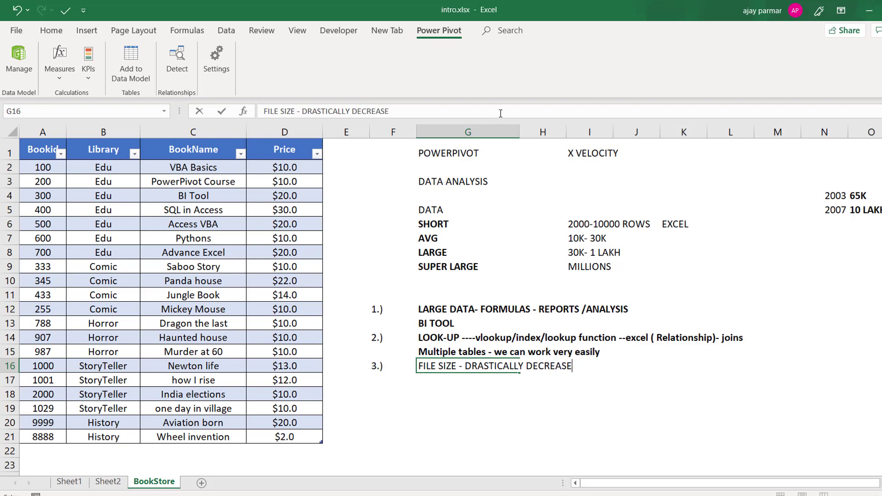
pyautogui.press('Return')
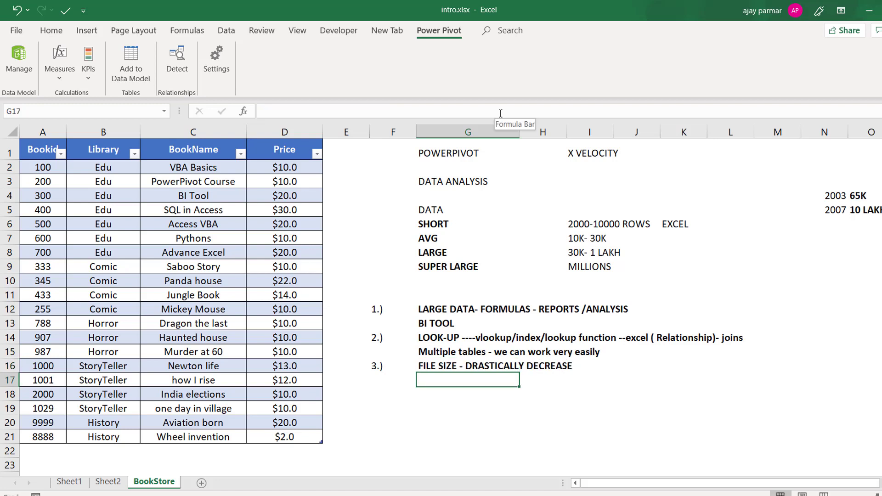
pyautogui.click(156, 245)
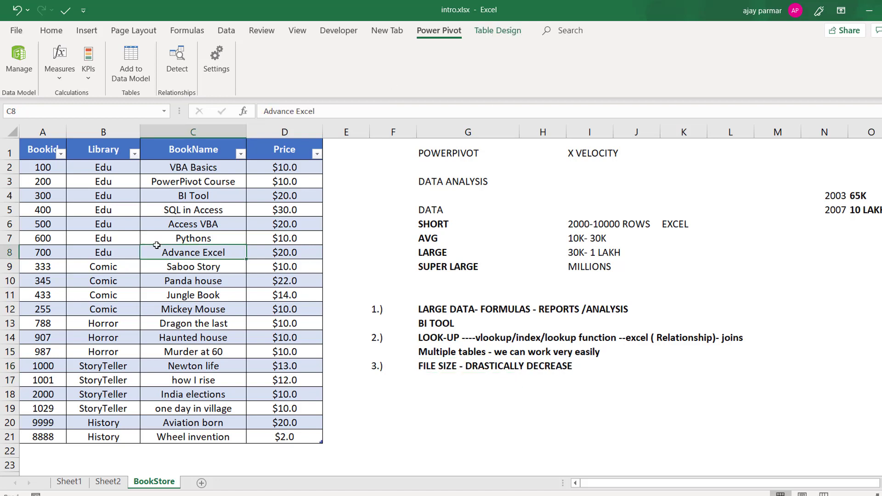
pyautogui.click(43, 345)
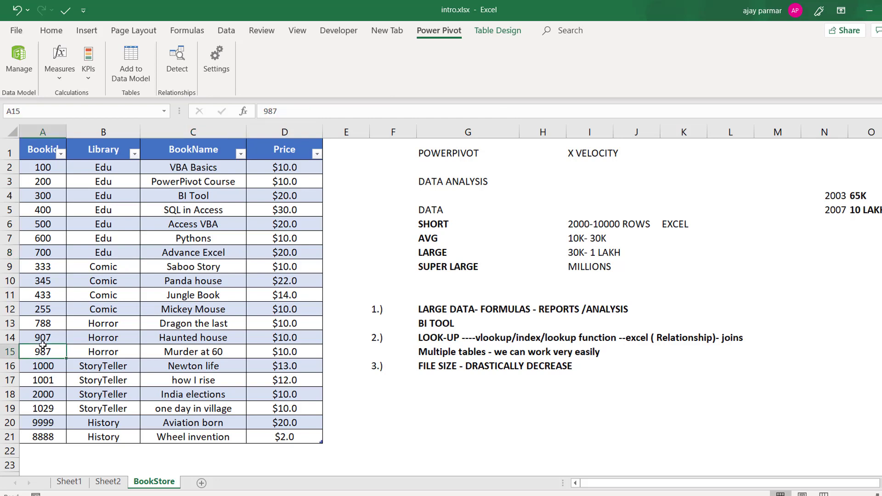
pyautogui.click(116, 364)
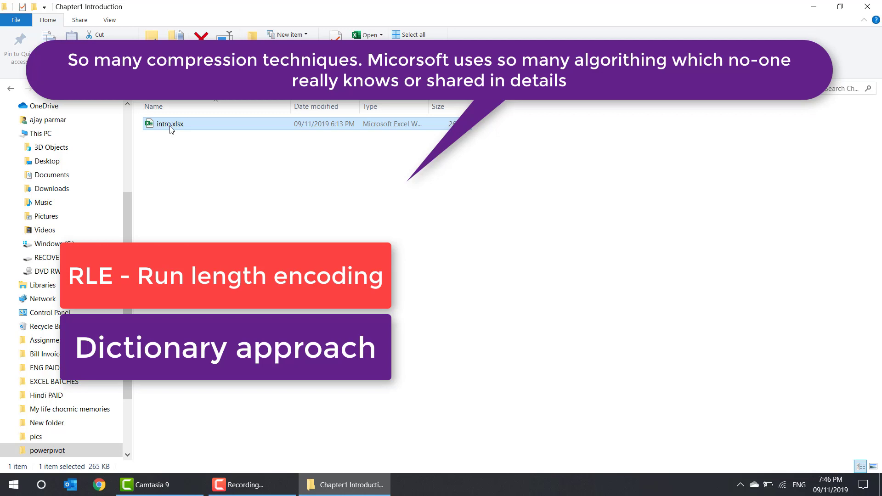
# Step: Open the 266 KB intro.xlsx workbook from the Chapter1 Introduction folder
pyautogui.doubleClick(171, 124)
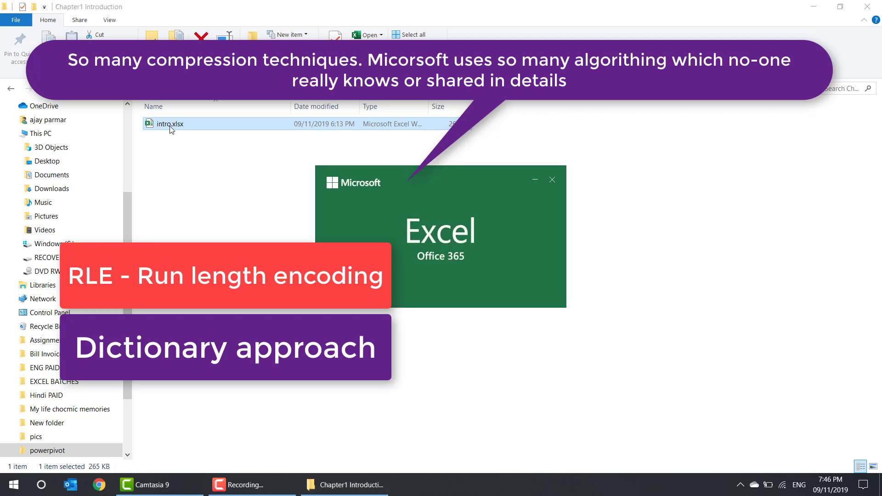